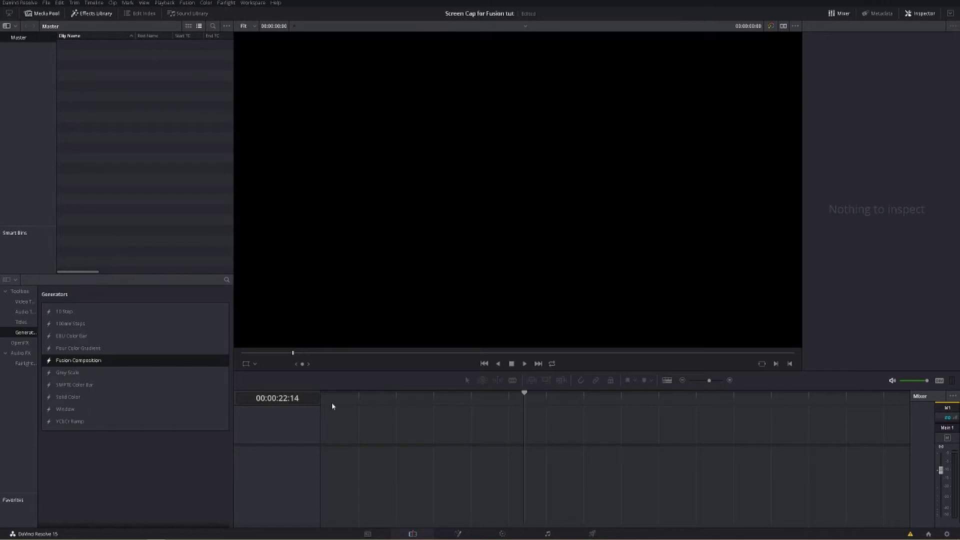
left_click_drag(59, 364, 323, 434)
left_click(425, 432)
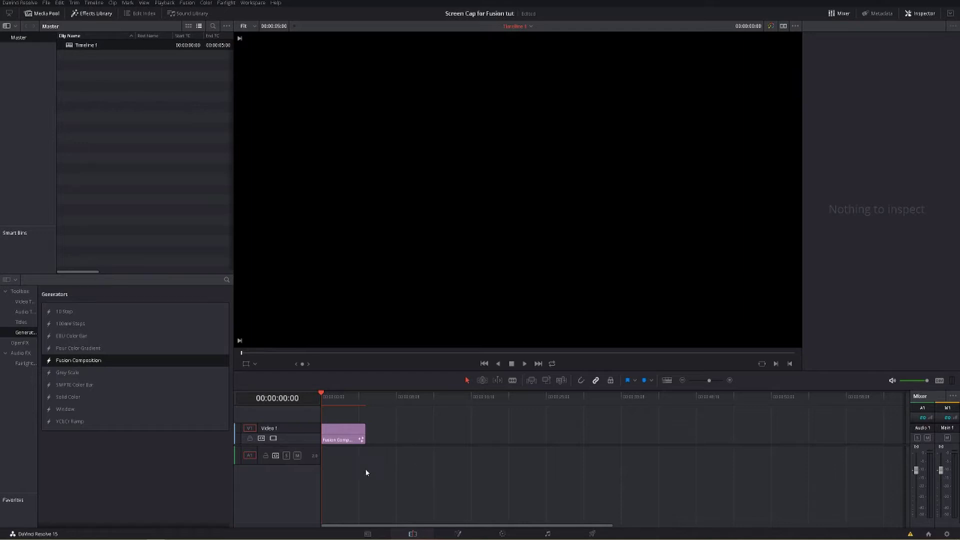
key("ctrl+z")
Place a Fusion Composition generator at the start of the timeline and open it on the Fusion page
left_click_drag(58, 360, 330, 431)
left_click(345, 433)
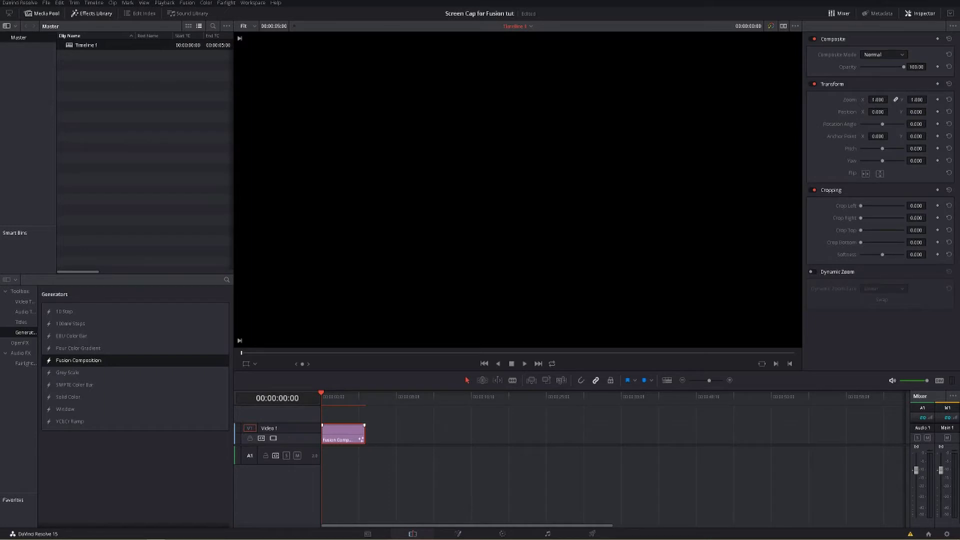
left_click(422, 480)
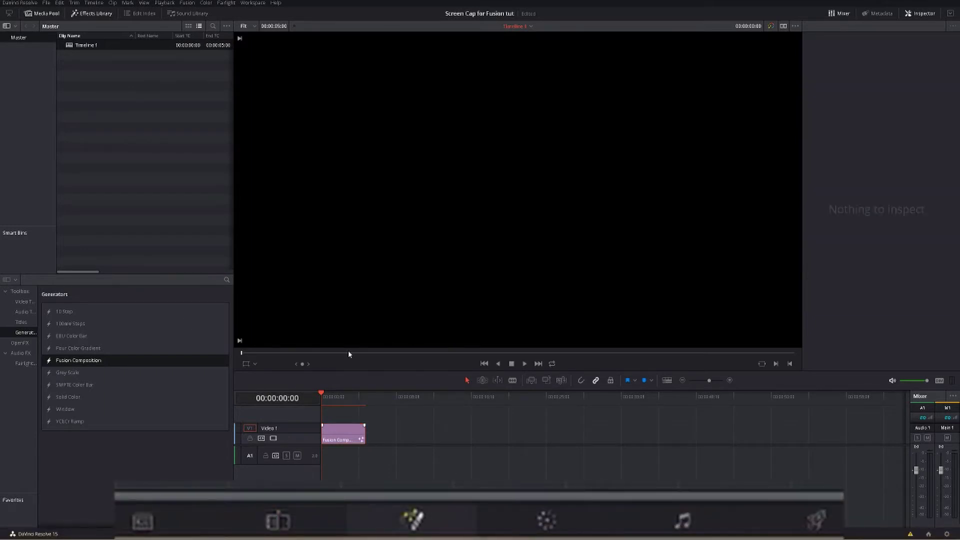
key("shift+5")
Move the MediaOut1 node to the lower right of the node graph and switch its display in the viewers
left_click_drag(193, 325, 493, 437)
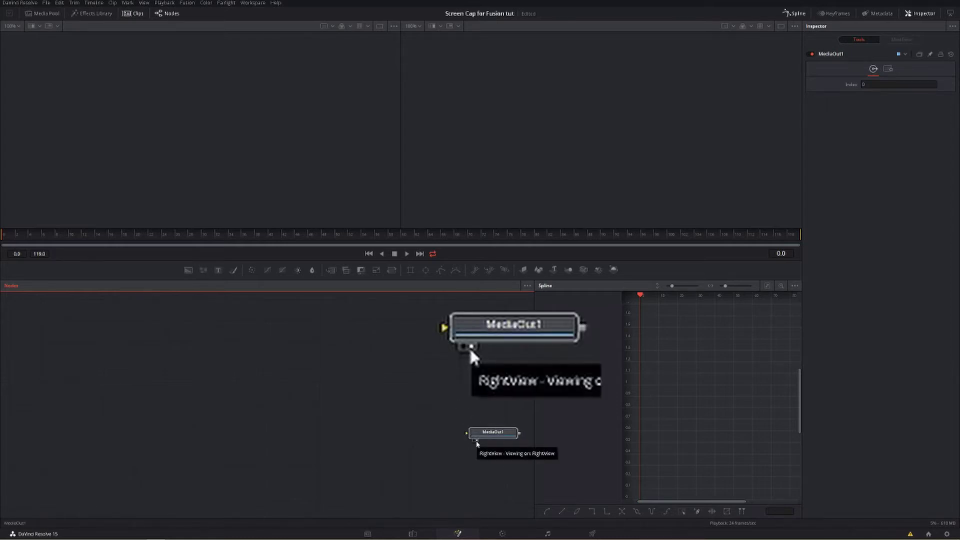
left_click(490, 433)
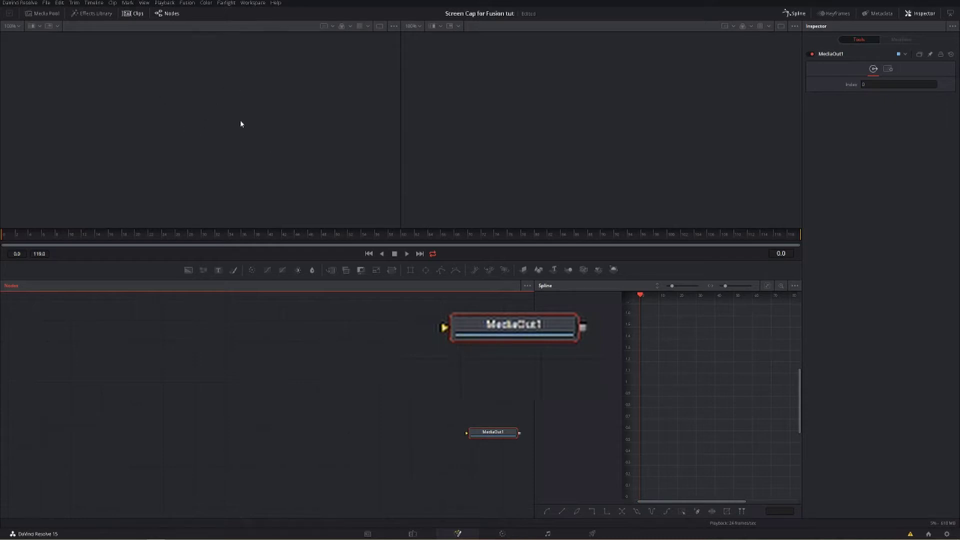
left_click(477, 440)
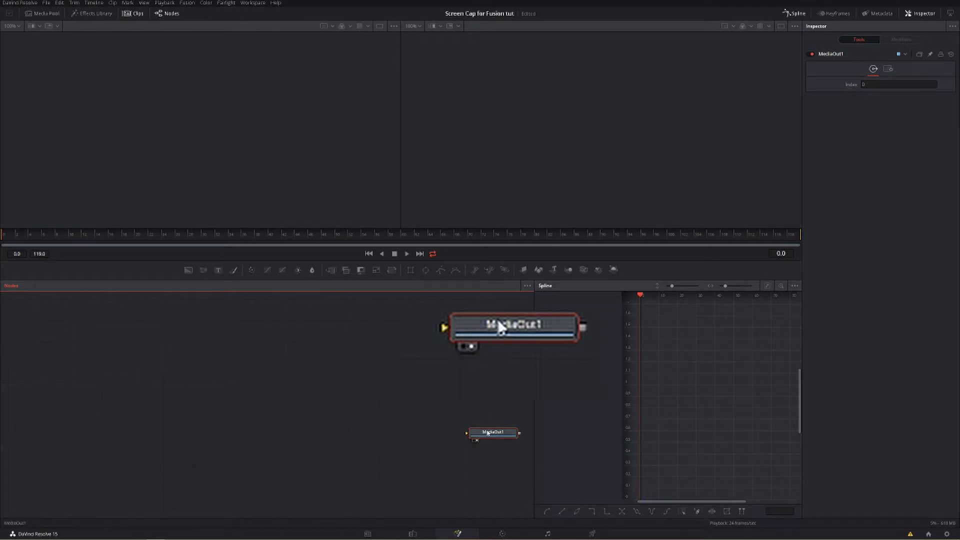
key("1")
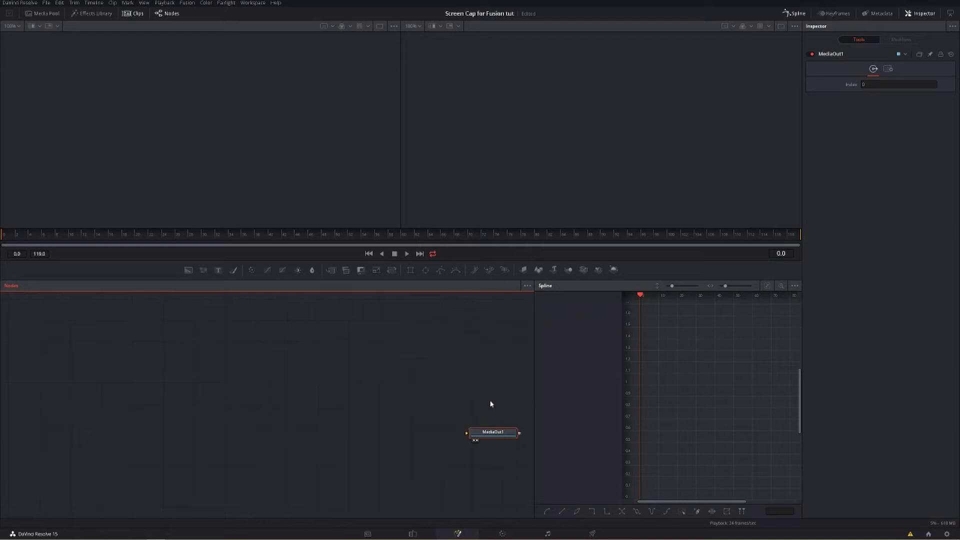
left_click(290, 354)
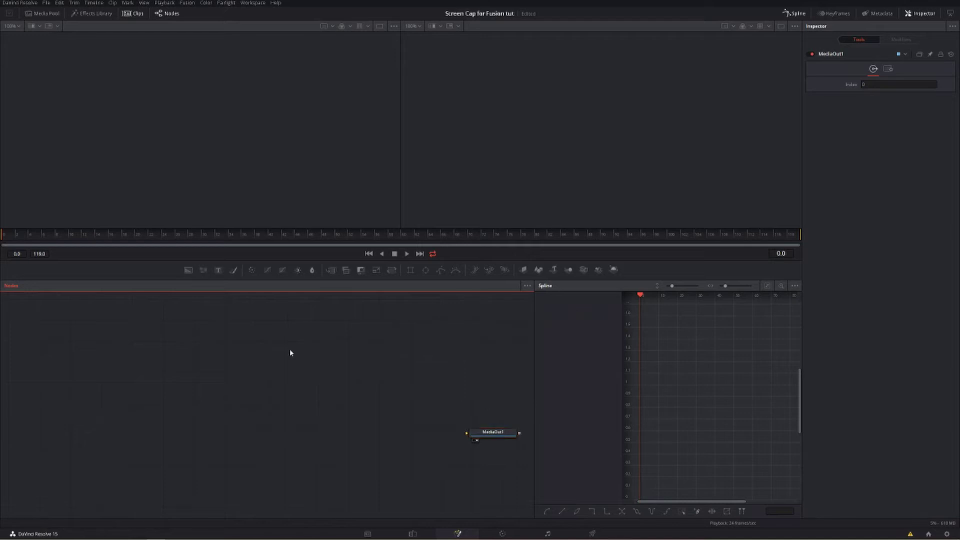
Add a Background node in the left half of the node graph and attach an Ellipse mask to it
left_click(188, 271)
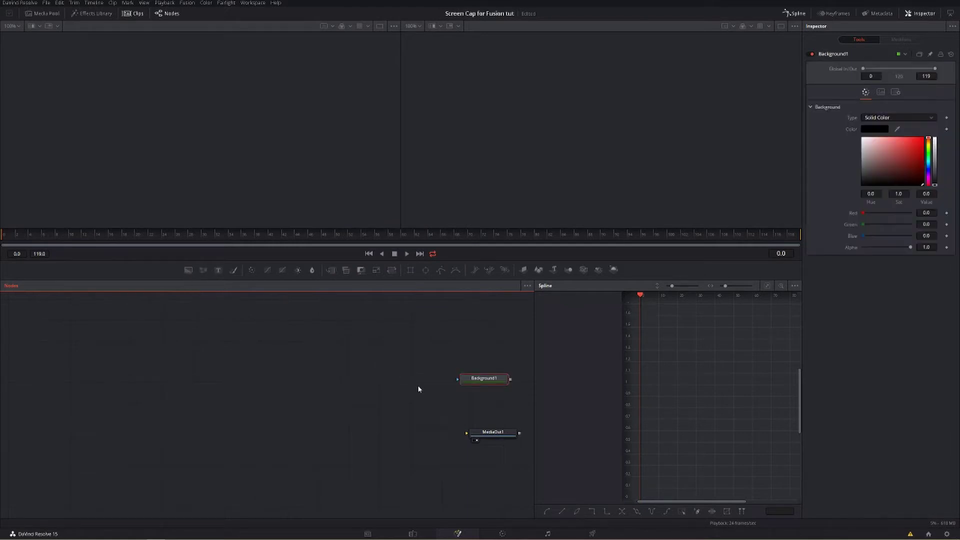
left_click_drag(495, 380, 250, 377)
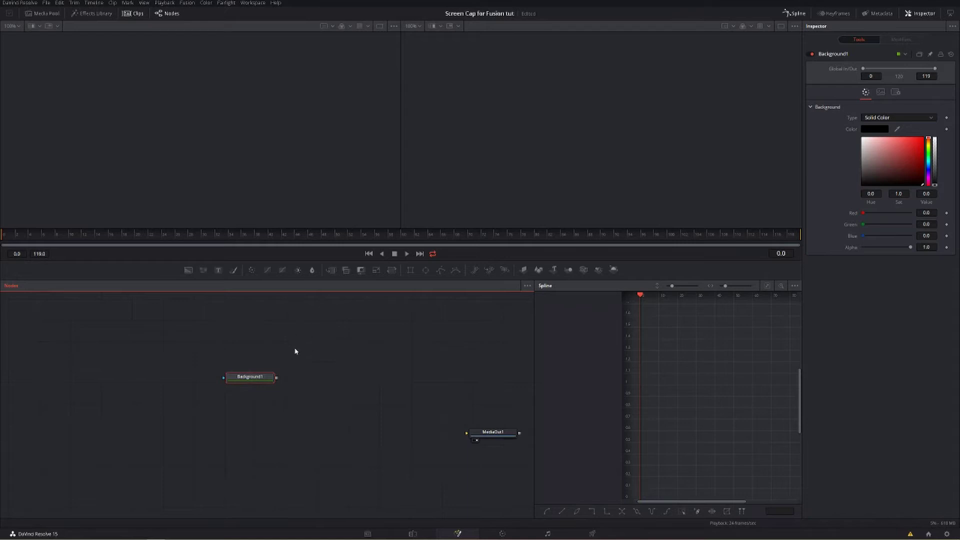
left_click(427, 270)
left_click_drag(237, 360, 152, 374)
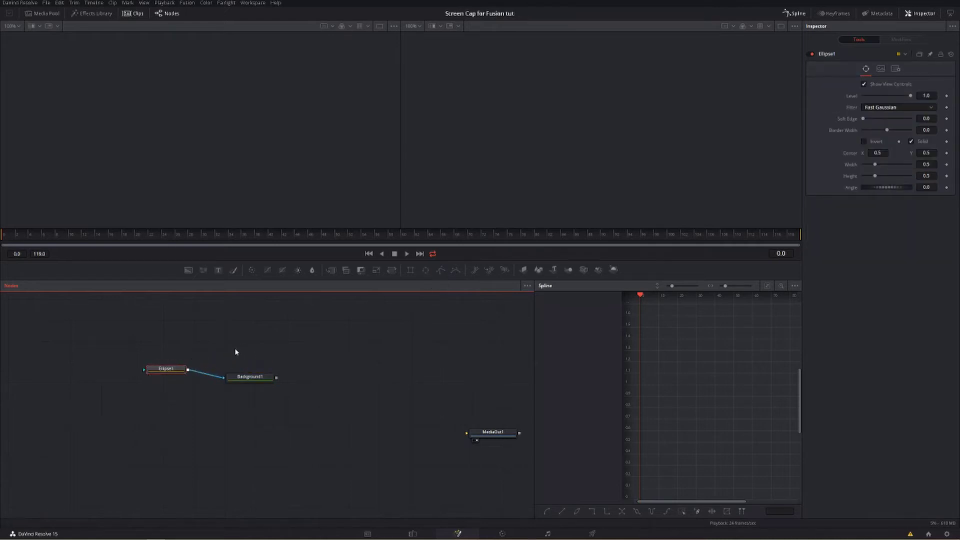
Show Background1 in the left viewer and select the Ellipse1 mask node
left_click(248, 379)
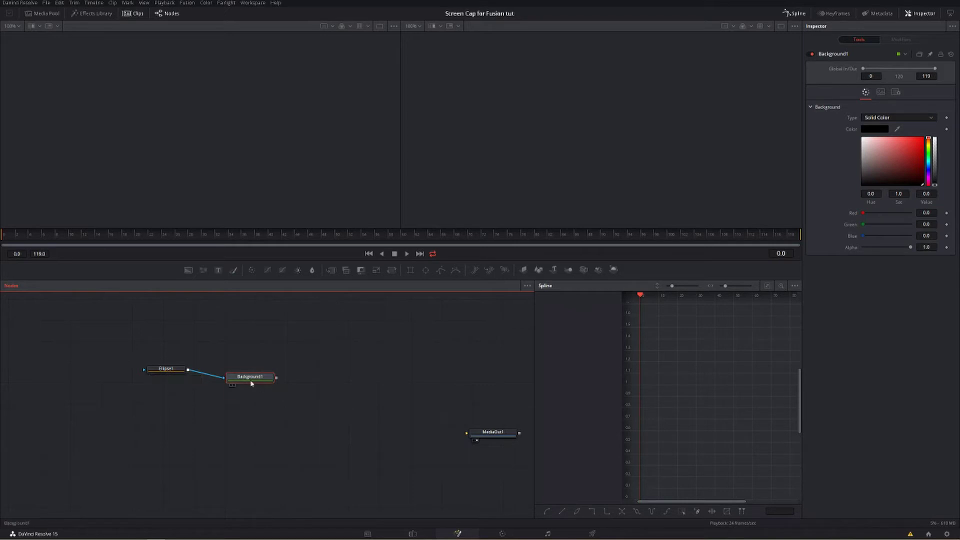
left_click(231, 385)
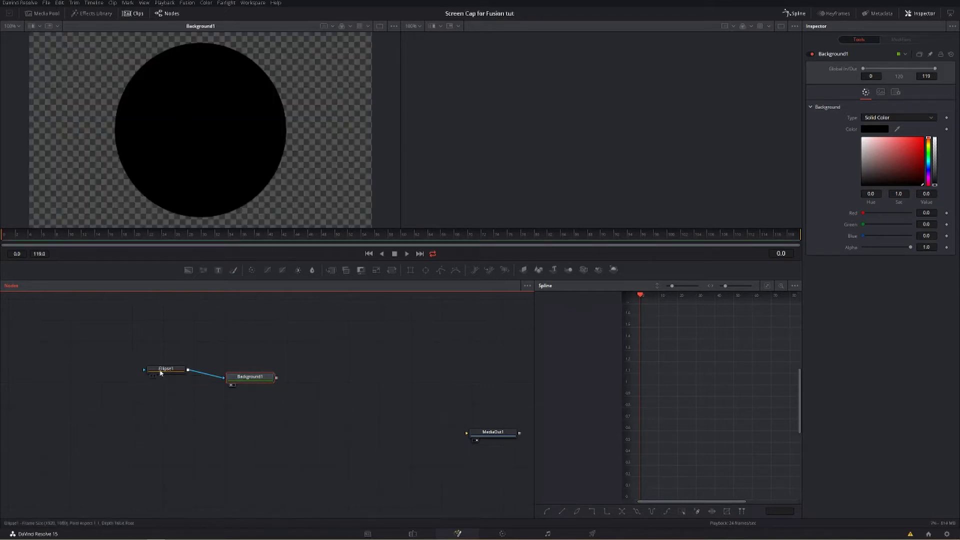
left_click(160, 372)
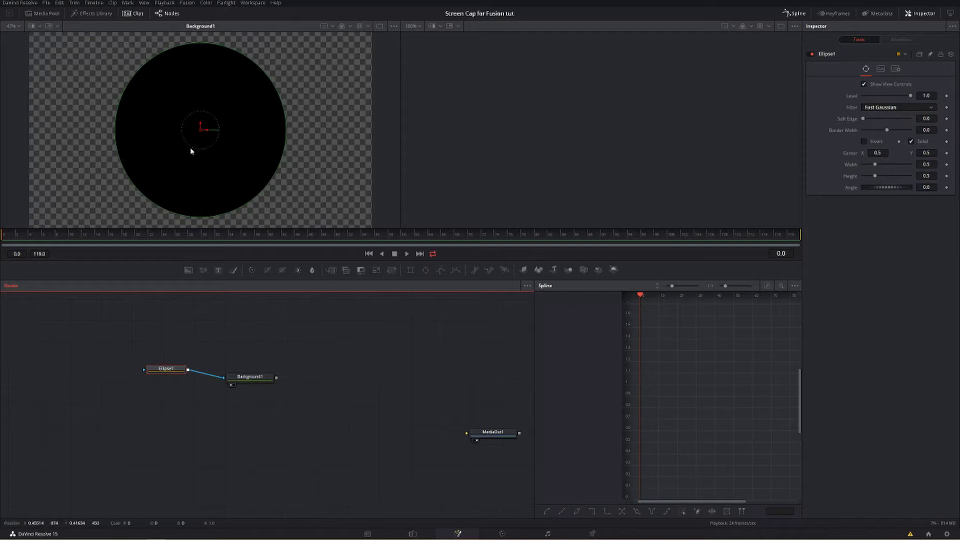
left_click_drag(198, 129, 231, 134)
key("ctrl+z")
key("ctrl+z")
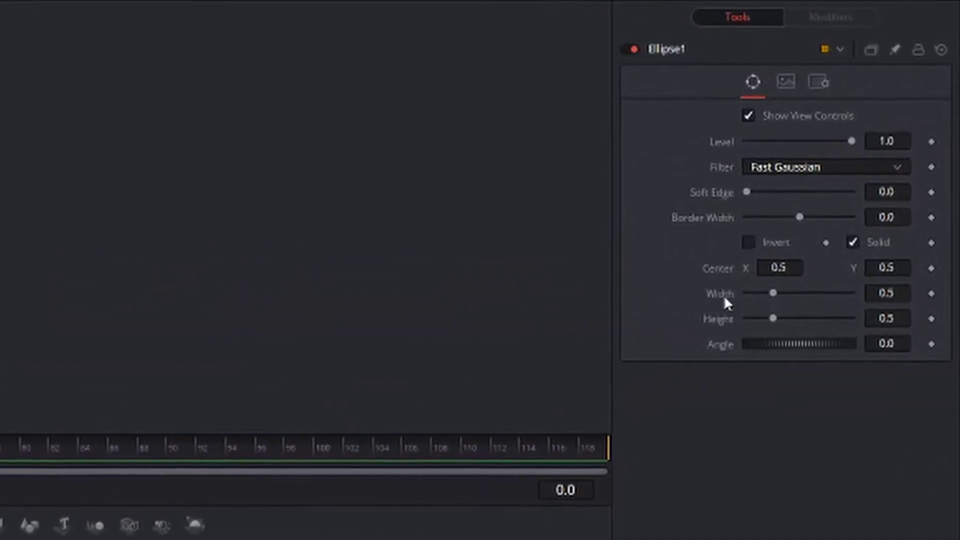
Add an expression to Ellipse1's Width that links it to Height
right_click(760, 258)
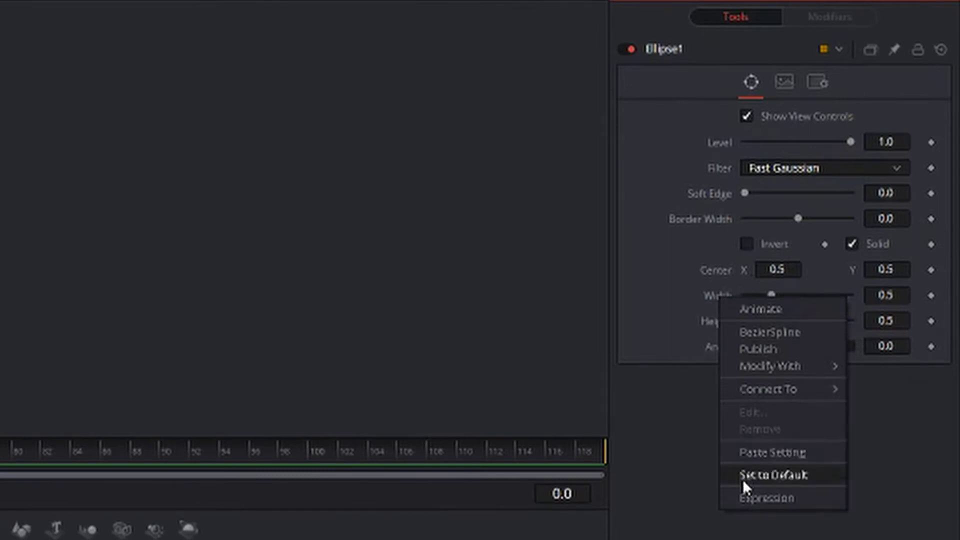
left_click(745, 498)
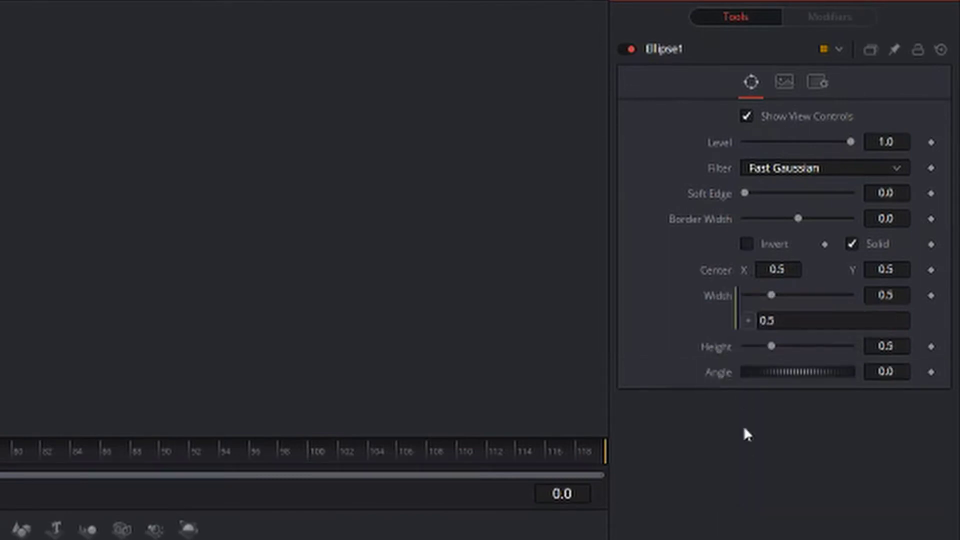
left_click_drag(749, 319, 717, 307)
left_click_drag(716, 352, 716, 346)
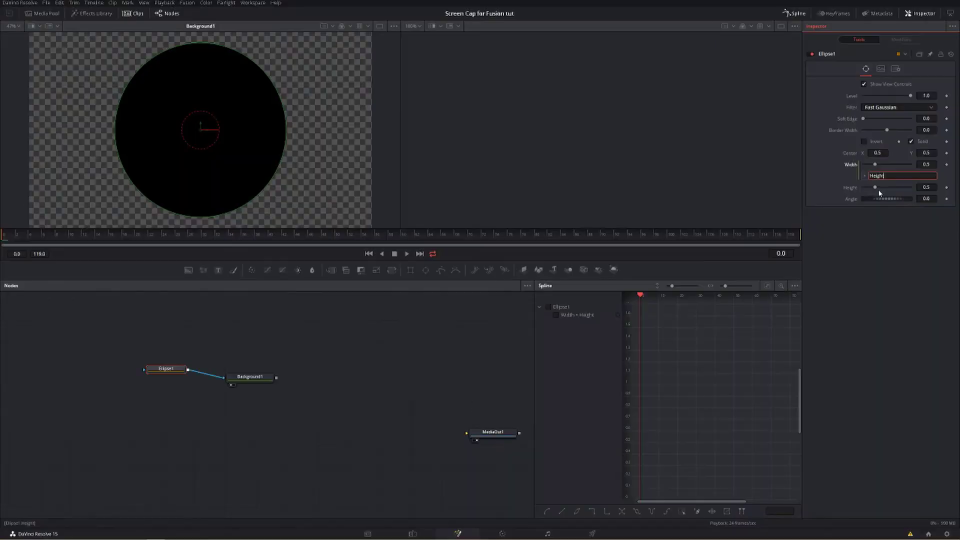
Shrink the linked ellipse to a small dot with a Height of about 0.0201, then deselect its node
left_click_drag(774, 350, 733, 345)
left_click_drag(857, 187, 737, 159)
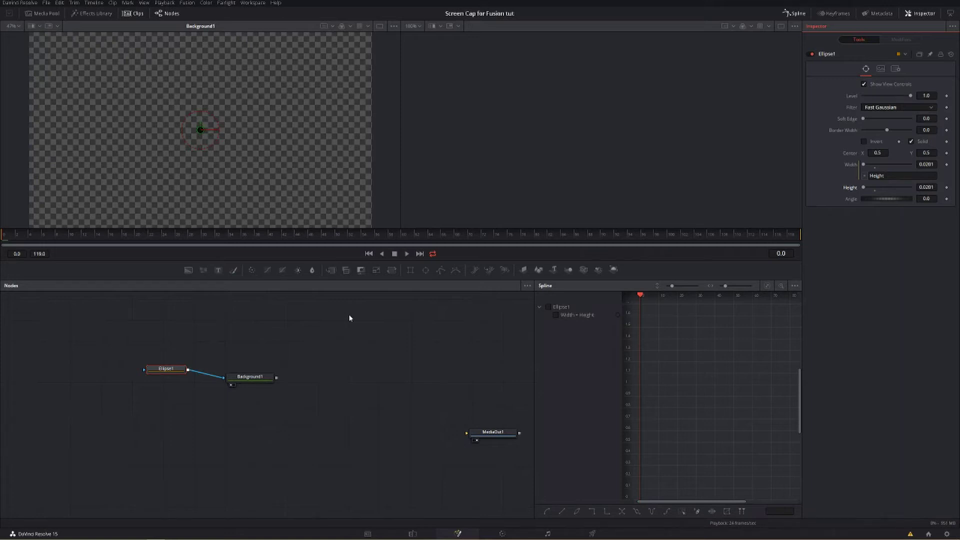
left_click(198, 346)
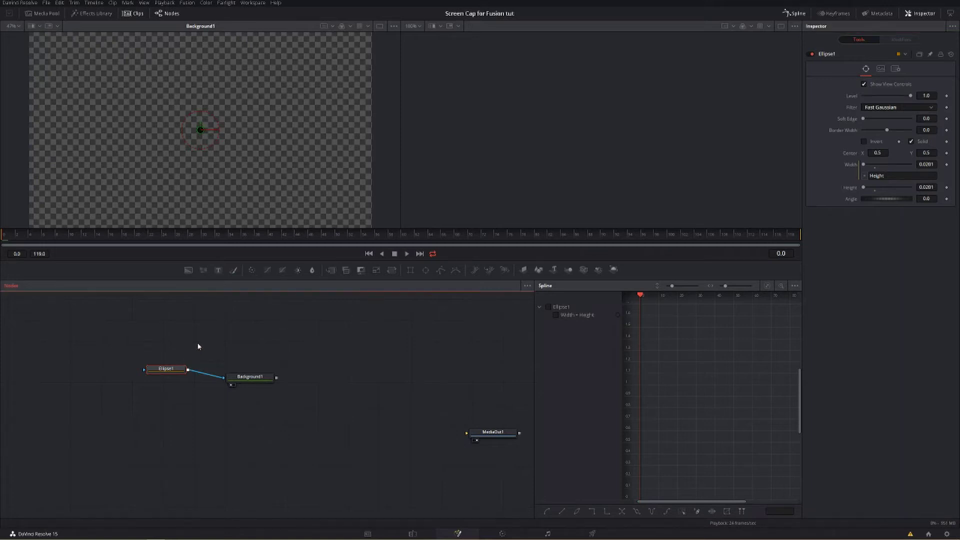
left_click(270, 321)
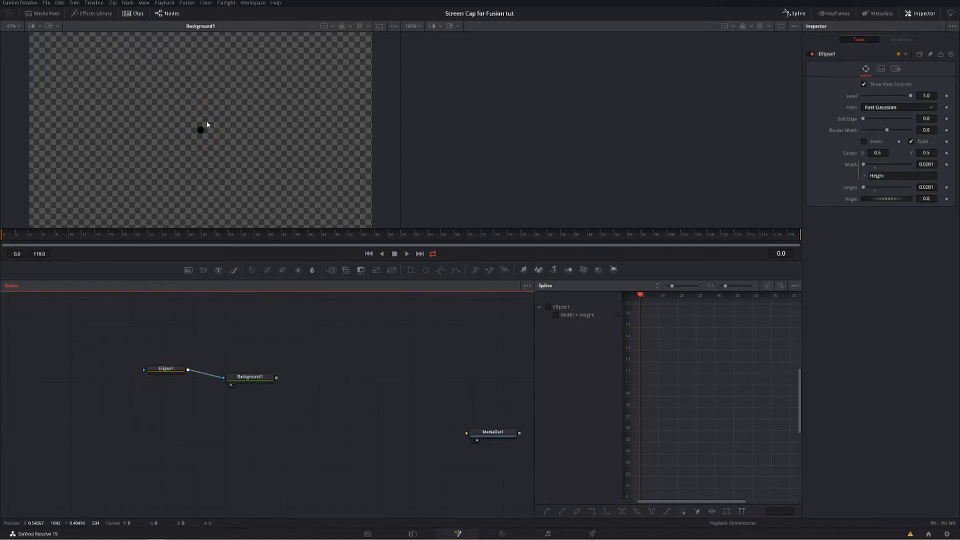
Add a second Background node above Background1 and show it in the right viewer
left_click(189, 271)
left_click_drag(233, 321, 276, 335)
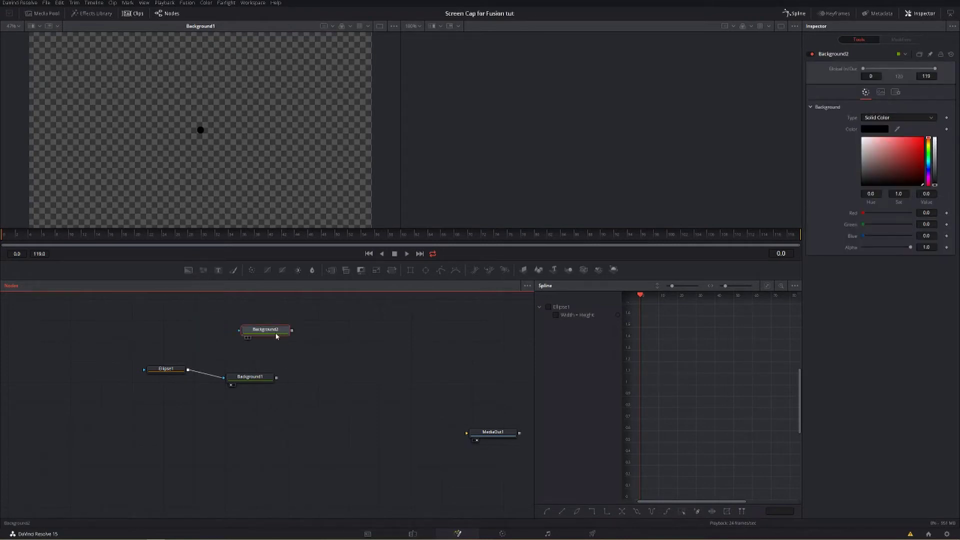
key("2")
Try other colours on Background2, including white, and set it back to black
left_click(913, 155)
left_click_drag(930, 142, 727, 120)
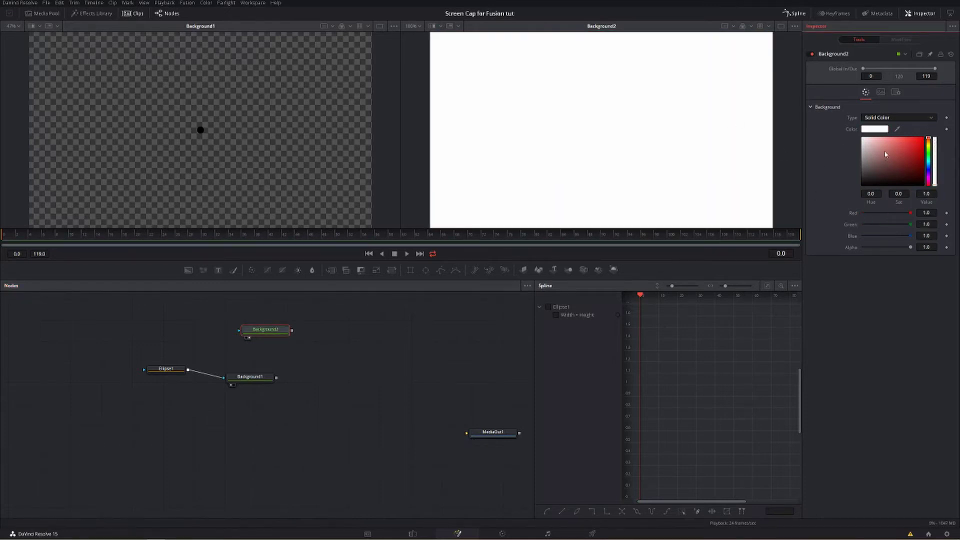
left_click_drag(883, 157, 851, 125)
left_click_drag(917, 155, 862, 185)
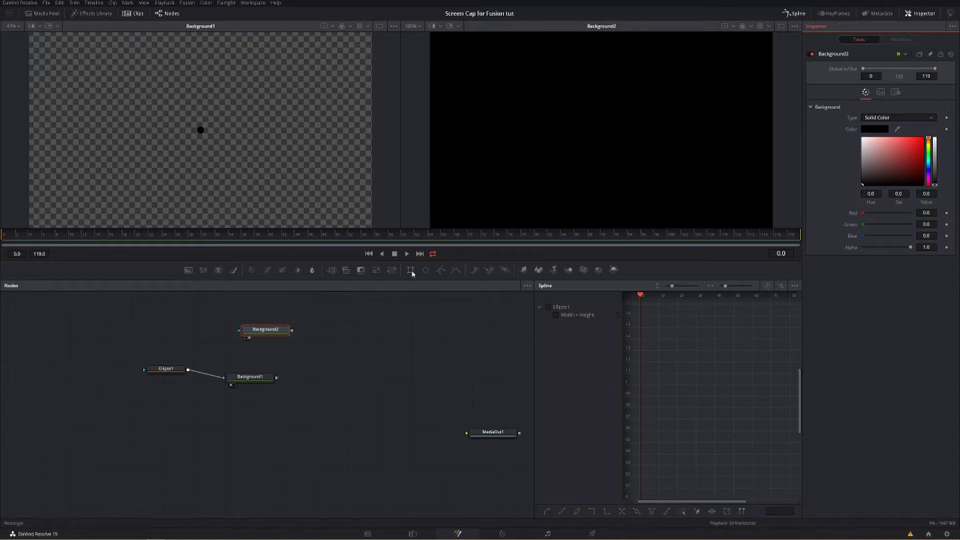
Add a Mask Paint node to the left of Background2 and connect it as that node's effect mask
left_click(311, 326)
right_click(311, 314)
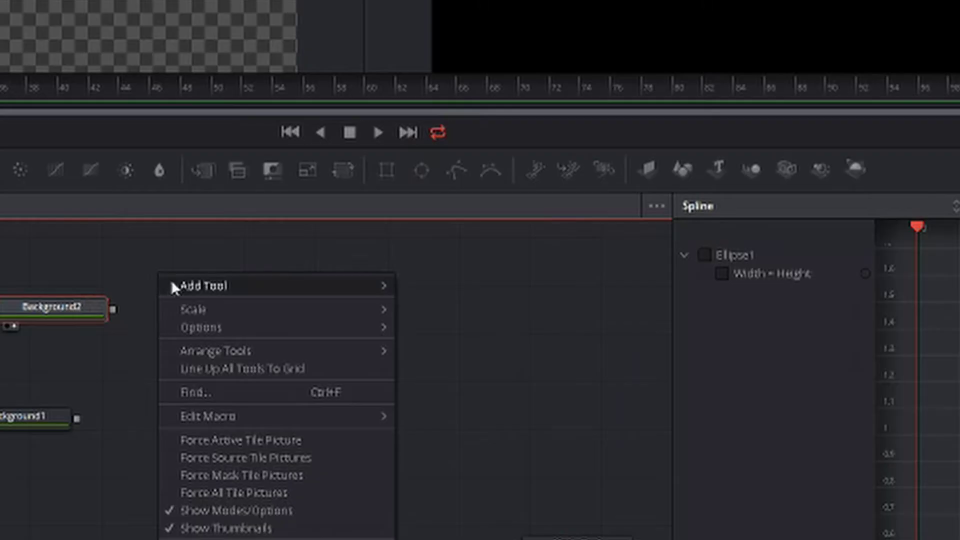
mouse_move(318, 319)
mouse_move(555, 234)
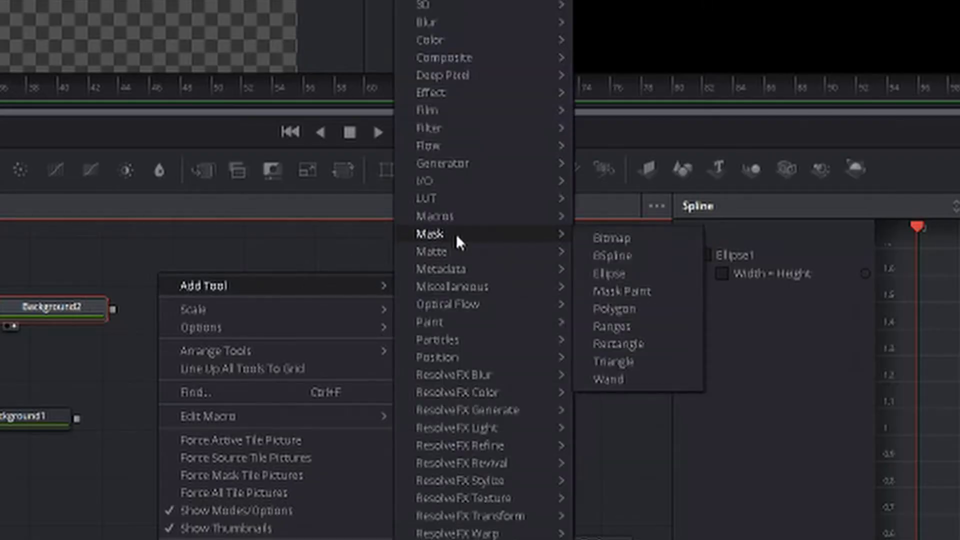
left_click(631, 295)
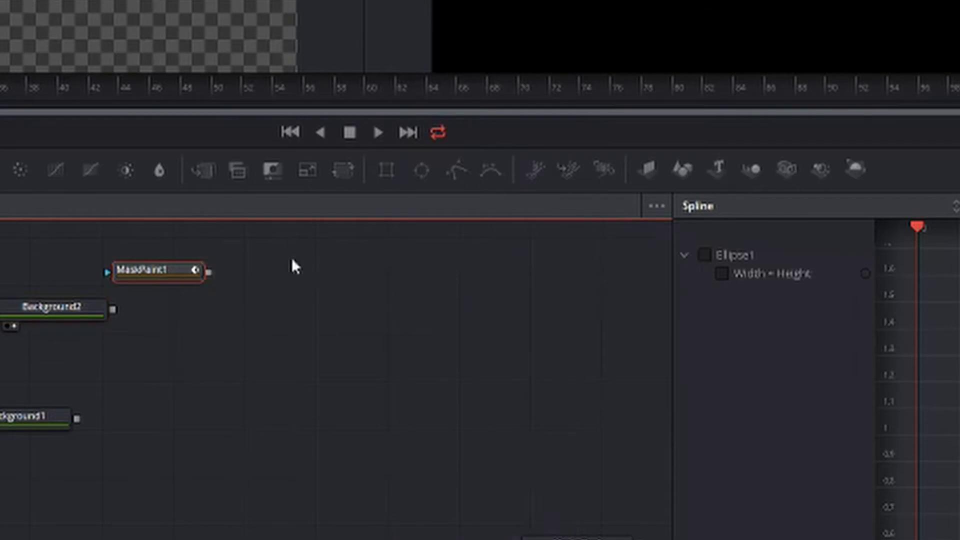
mouse_move(323, 318)
left_mouse_down()
mouse_move(192, 319)
mouse_move(247, 331)
left_mouse_up()
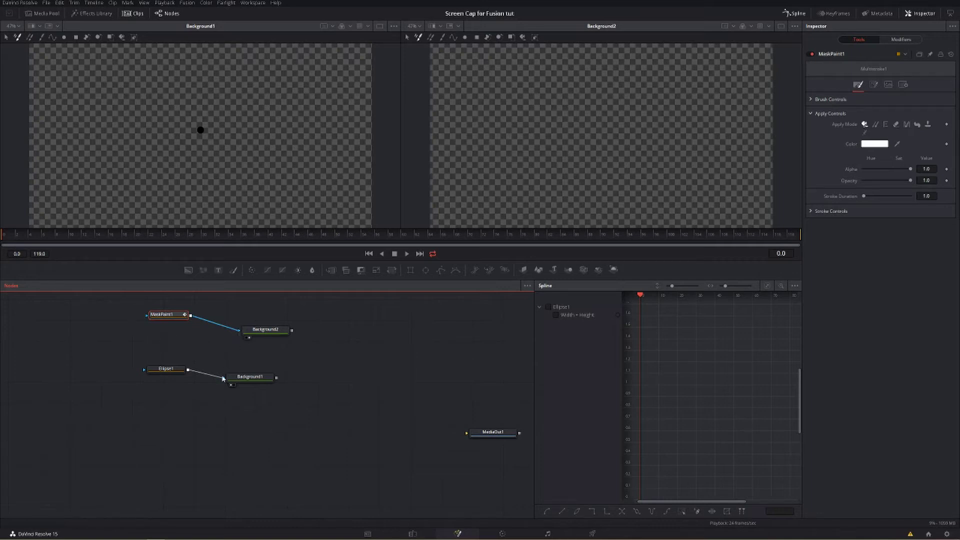
Shift the Ellipse1 and MaskPaint1 nodes slightly left in the node graph, leaving MaskPaint1 selected
mouse_move(170, 370)
left_mouse_down()
mouse_move(144, 359)
mouse_move(159, 367)
left_mouse_up()
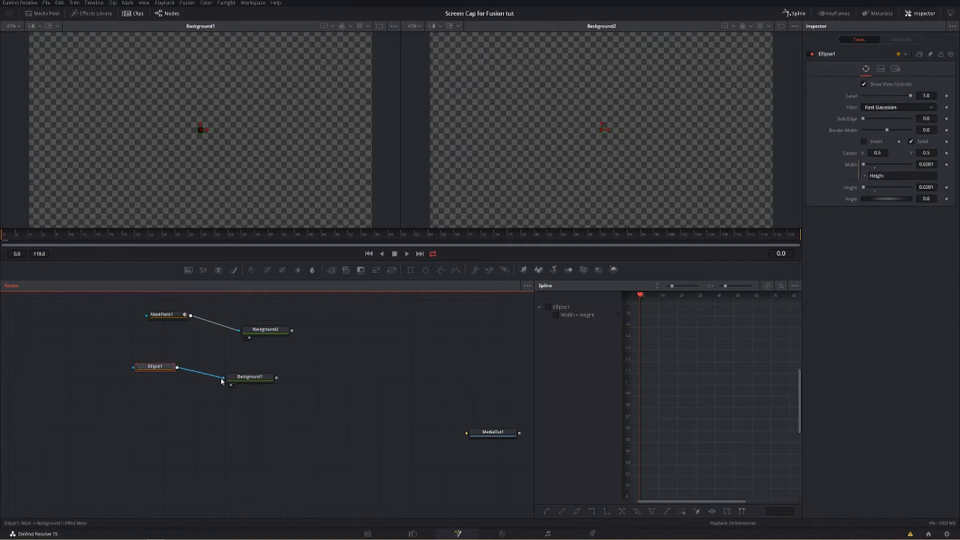
left_click(185, 315)
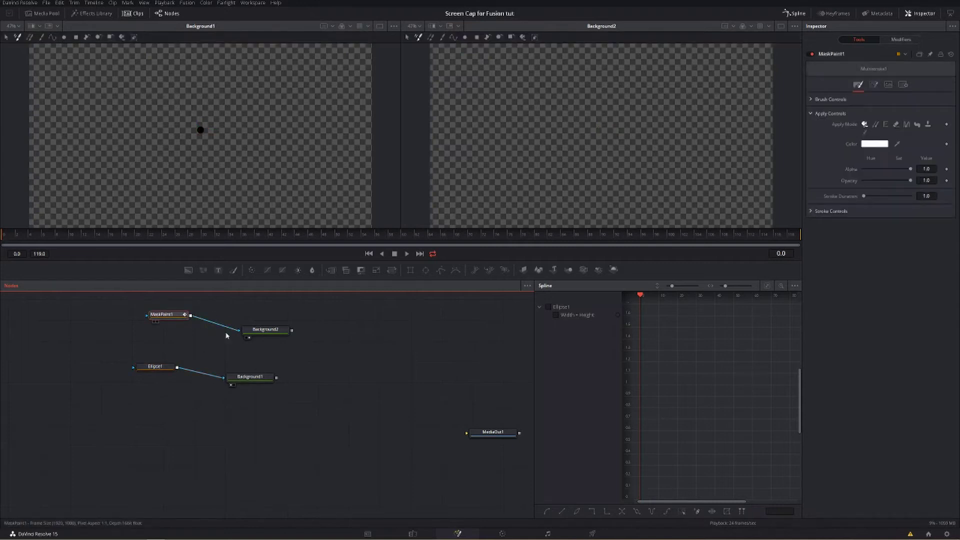
mouse_move(169, 317)
left_mouse_down()
mouse_move(145, 325)
mouse_move(167, 317)
left_mouse_up()
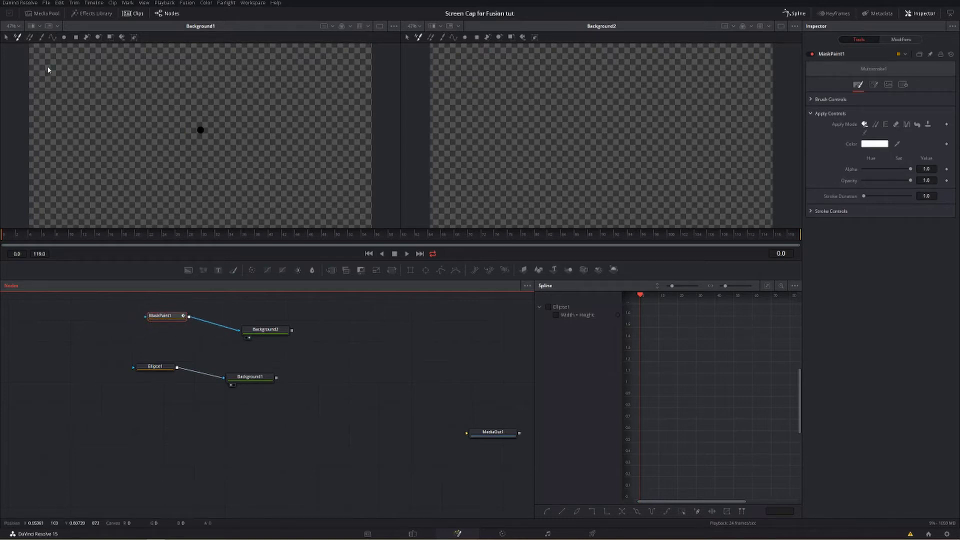
Try a freehand multistroke scribble on MaskPaint1 and undo it
mouse_move(90, 80)
left_mouse_down()
mouse_move(115, 145)
mouse_move(232, 90)
mouse_move(278, 144)
mouse_move(203, 166)
mouse_move(281, 142)
mouse_move(199, 128)
mouse_move(192, 163)
mouse_move(45, 167)
mouse_move(217, 161)
mouse_move(203, 135)
mouse_move(257, 159)
mouse_move(196, 158)
left_mouse_up()
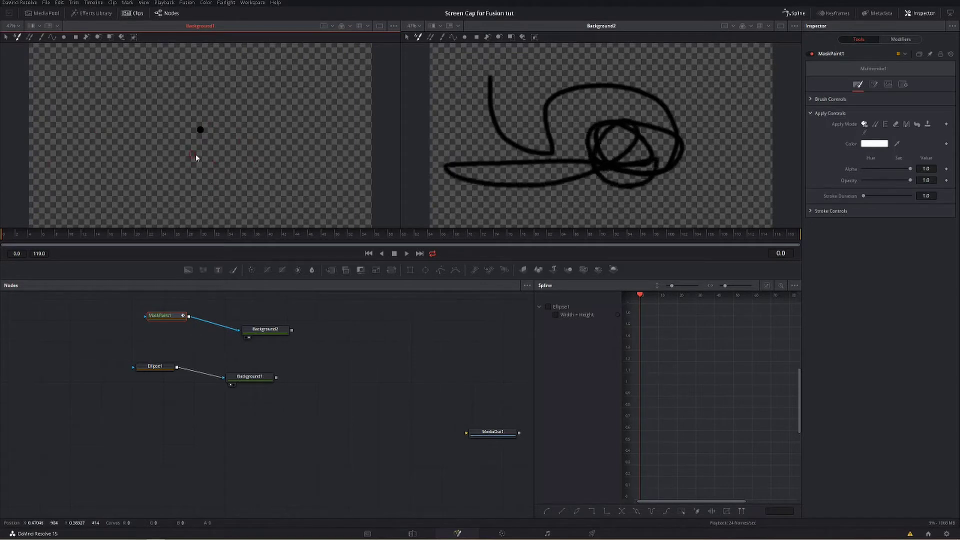
key("ctrl+z")
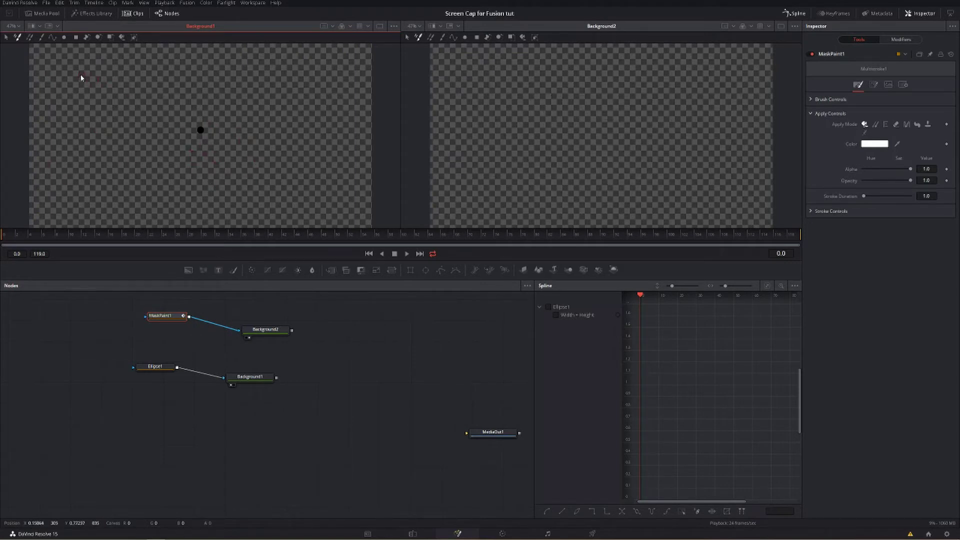
Draw a Polyline Stroke on MaskPaint1 from the dot's centre, briefly diagonal up to the right, then horizontally to the right
left_click(52, 37)
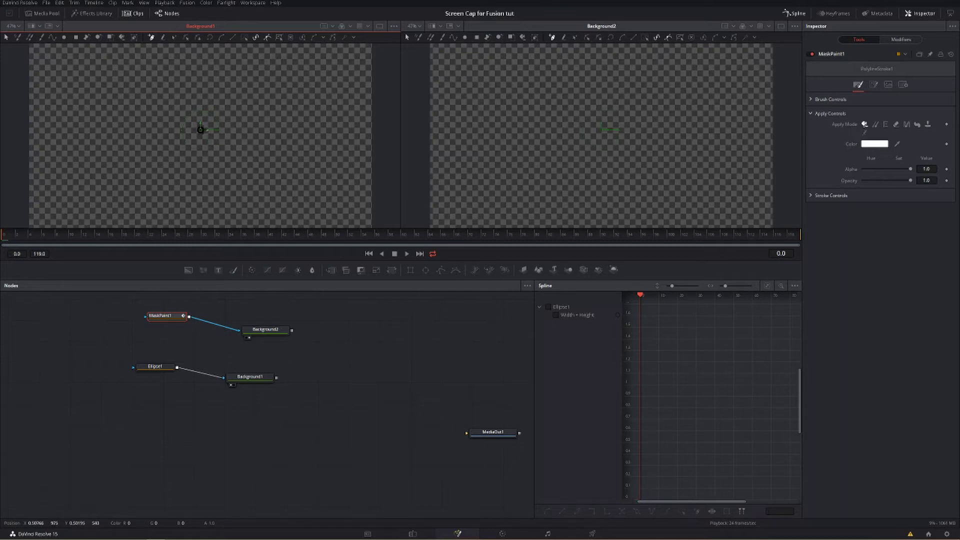
left_click(200, 130)
left_click(212, 118)
left_click_drag(258, 121, 296, 121)
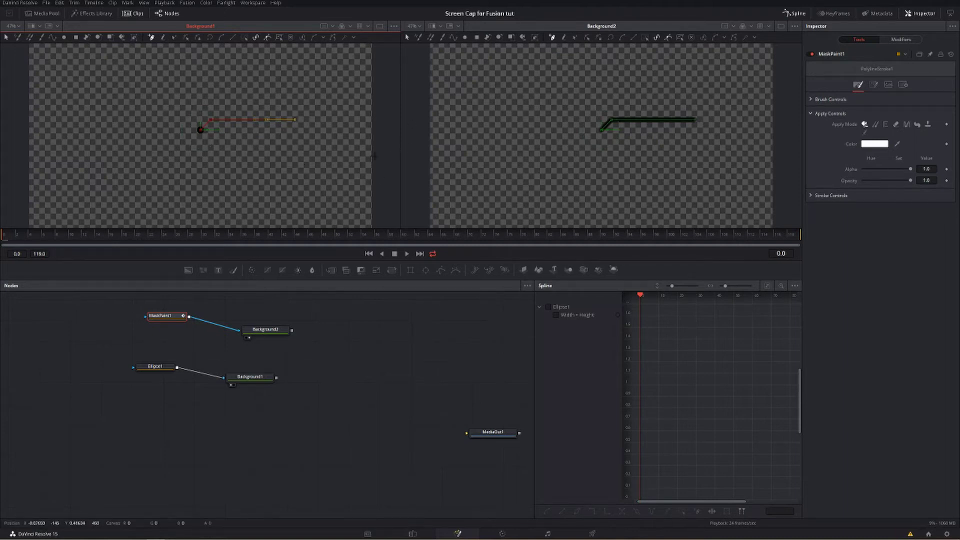
Merge Background2 as foreground over Background1 and place the new merge node to the right of both
left_click_drag(294, 334, 336, 360)
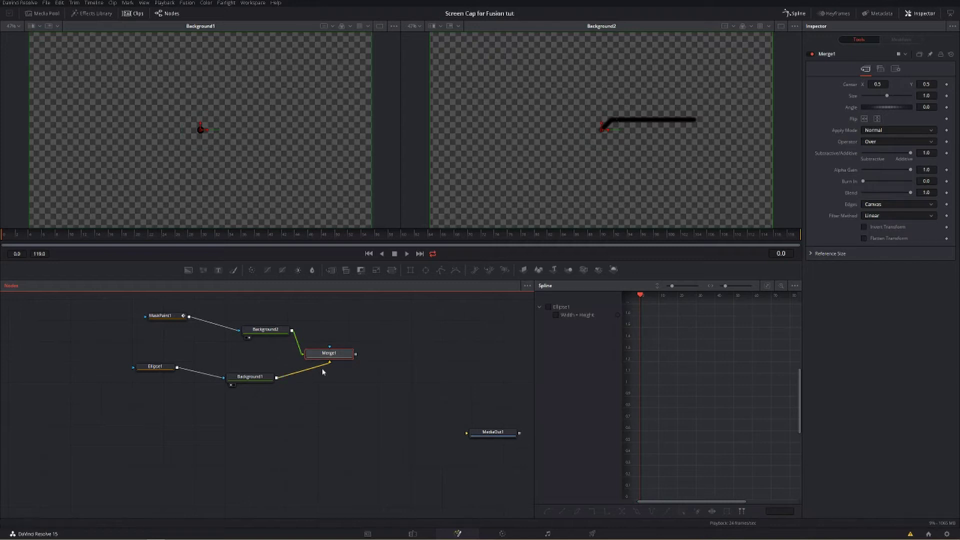
mouse_move(340, 355)
left_mouse_down()
mouse_move(320, 358)
mouse_move(337, 352)
left_mouse_up()
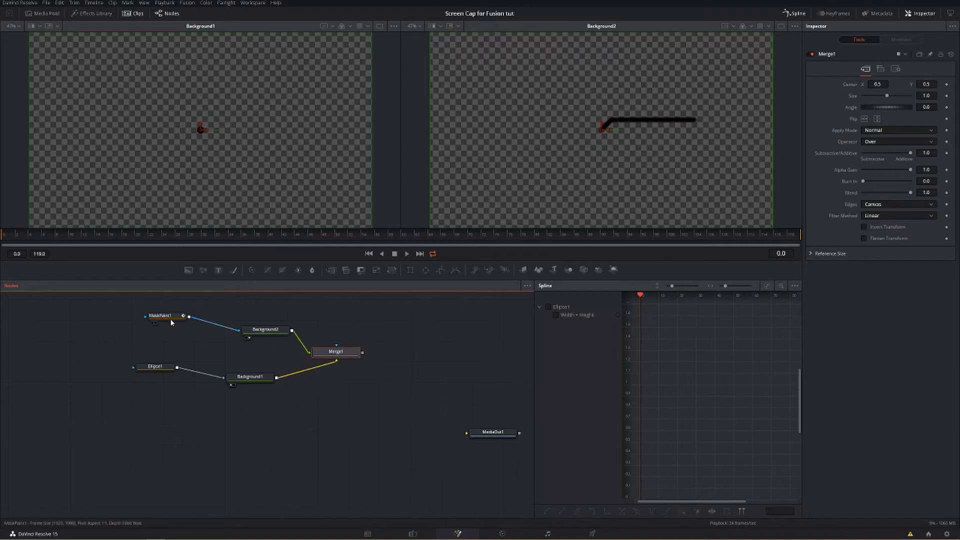
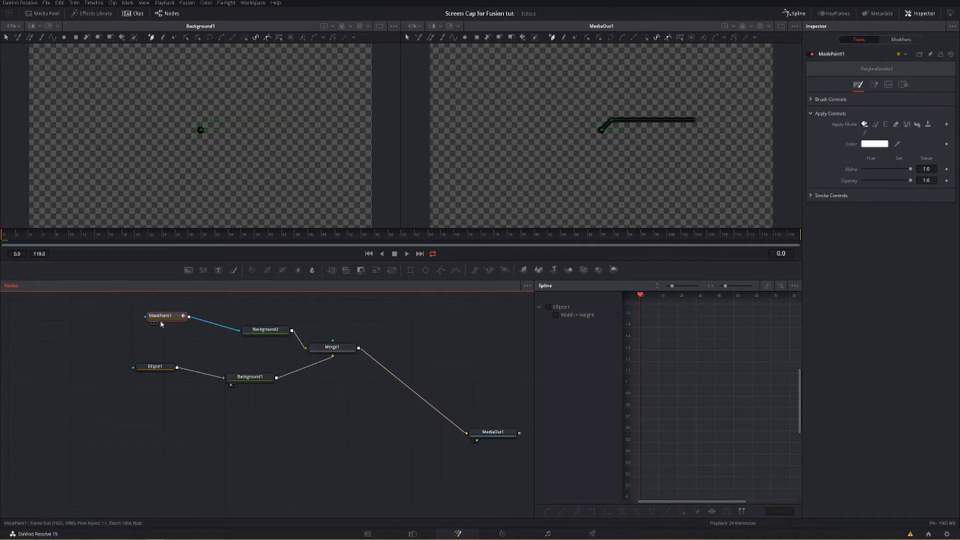
Thin and harden the MaskPaint1 polyline stroke by setting its brush size to about 0.009 and softness to 0.001
left_click(811, 100)
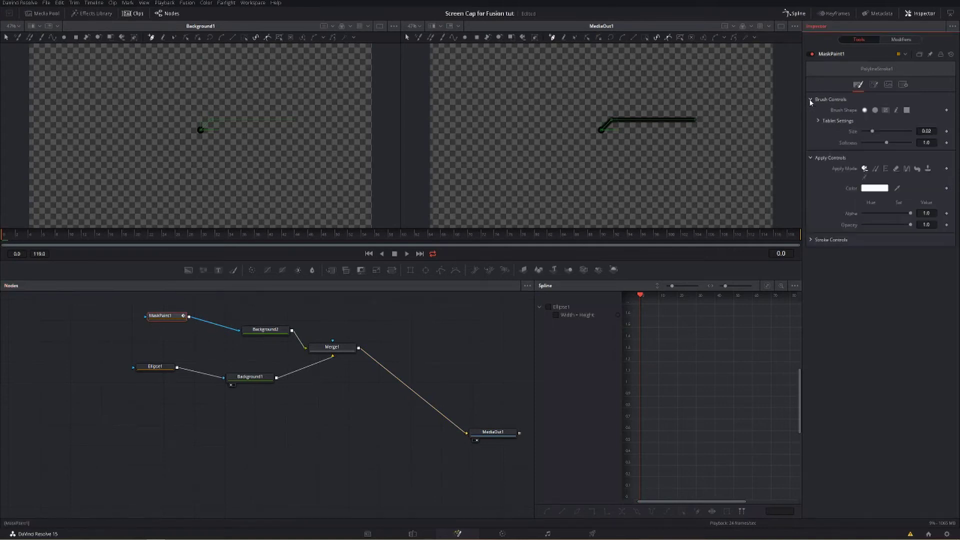
mouse_move(887, 143)
left_mouse_down()
mouse_move(841, 143)
mouse_move(862, 133)
mouse_move(820, 118)
left_mouse_up()
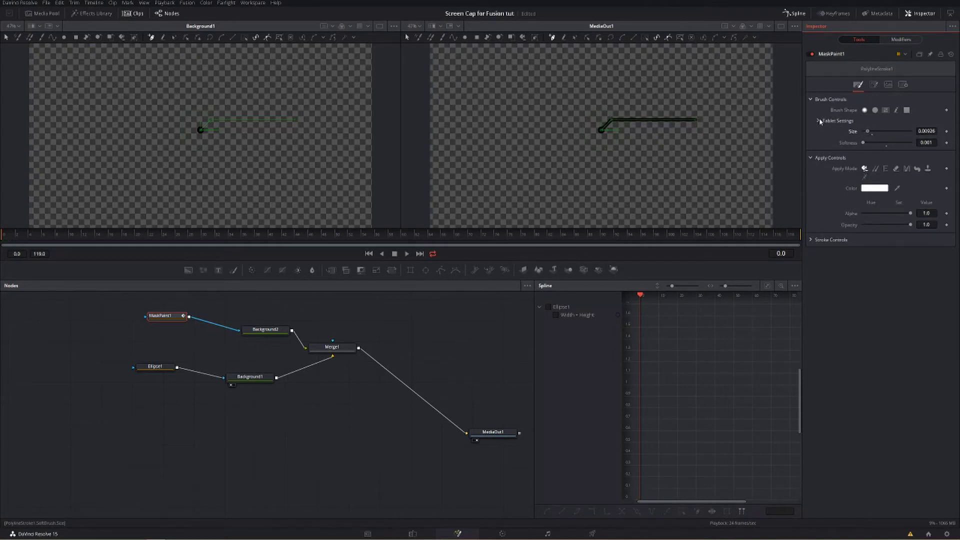
Show the Merge1 output in the first viewer
left_click(337, 355)
left_click(355, 352)
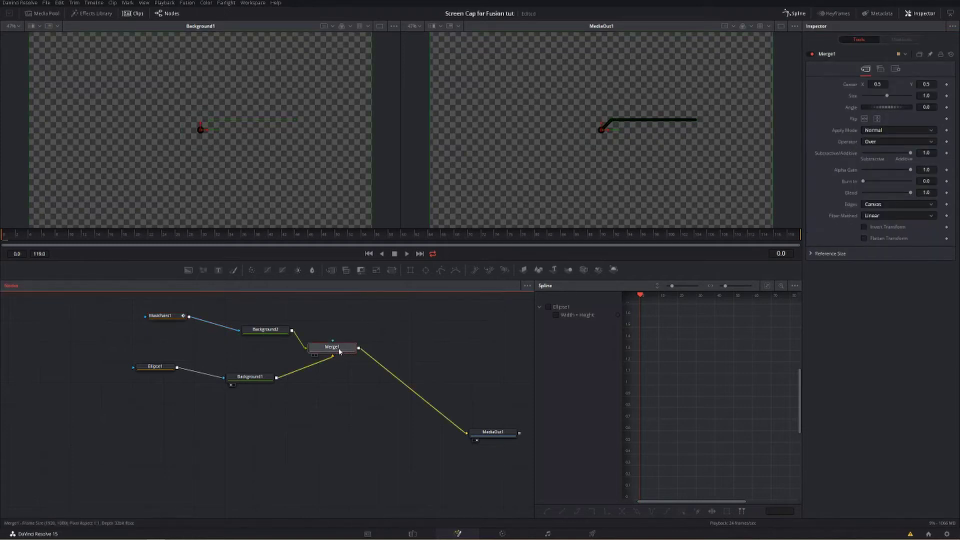
key("1")
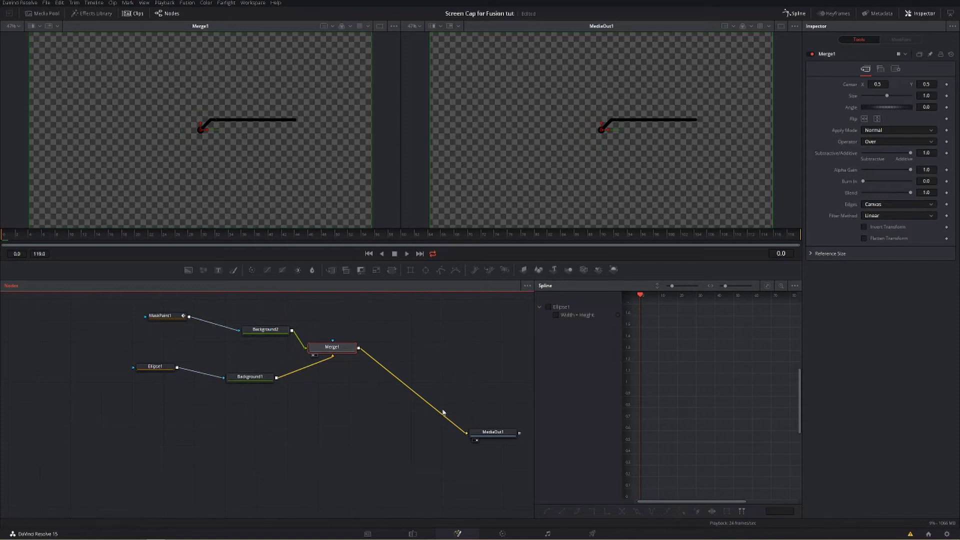
Disconnect Merge1 from MediaOut1 and move Merge1 slightly down, closer to the level of Background1
left_click_drag(443, 412, 343, 306)
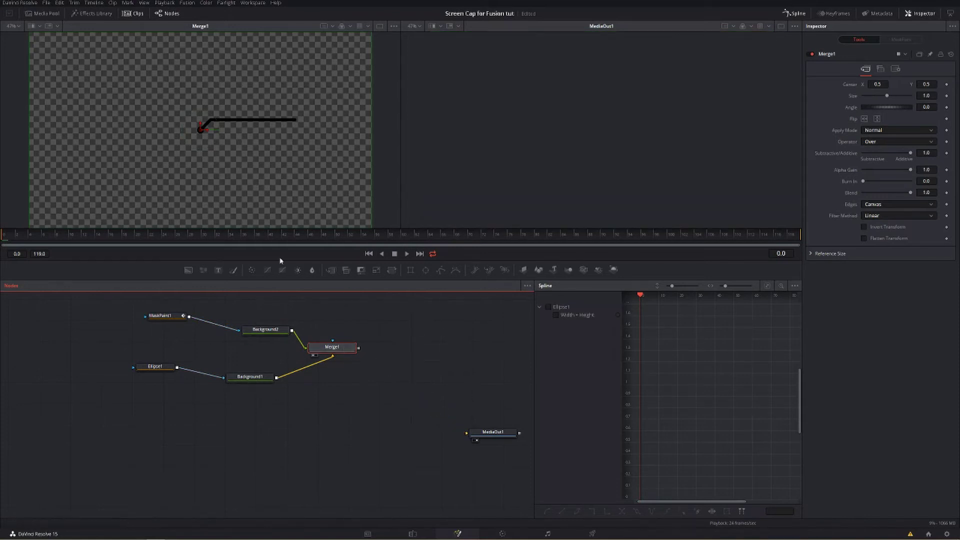
left_click(403, 354)
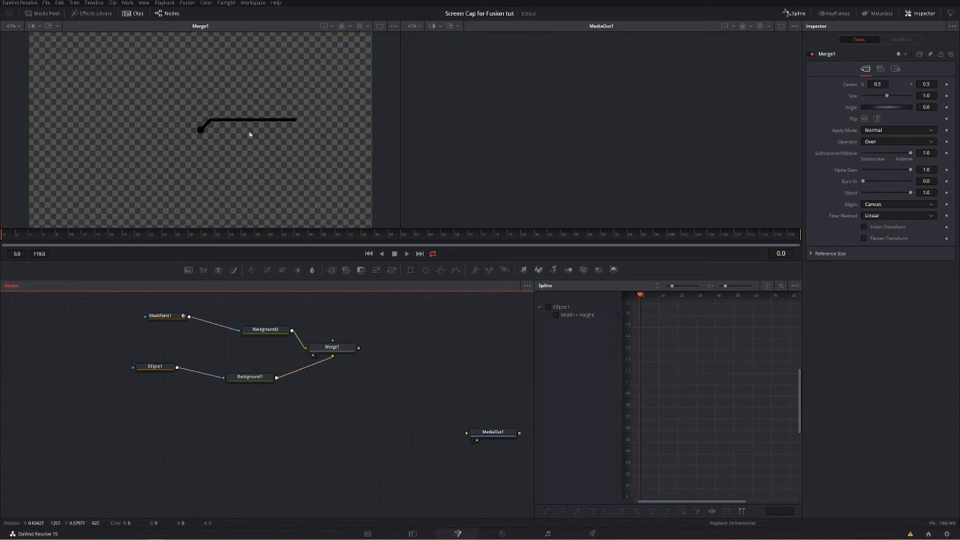
left_click_drag(332, 347, 325, 366)
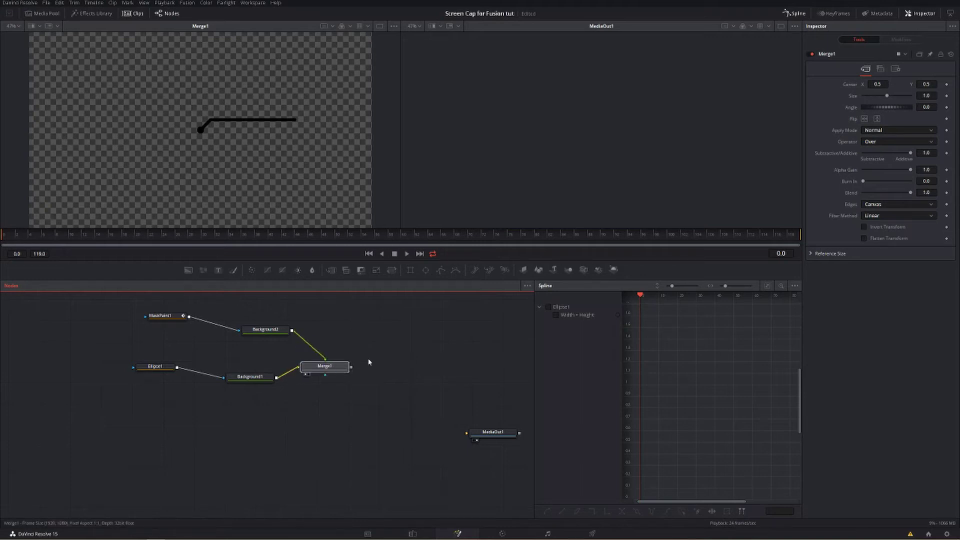
left_click(370, 361)
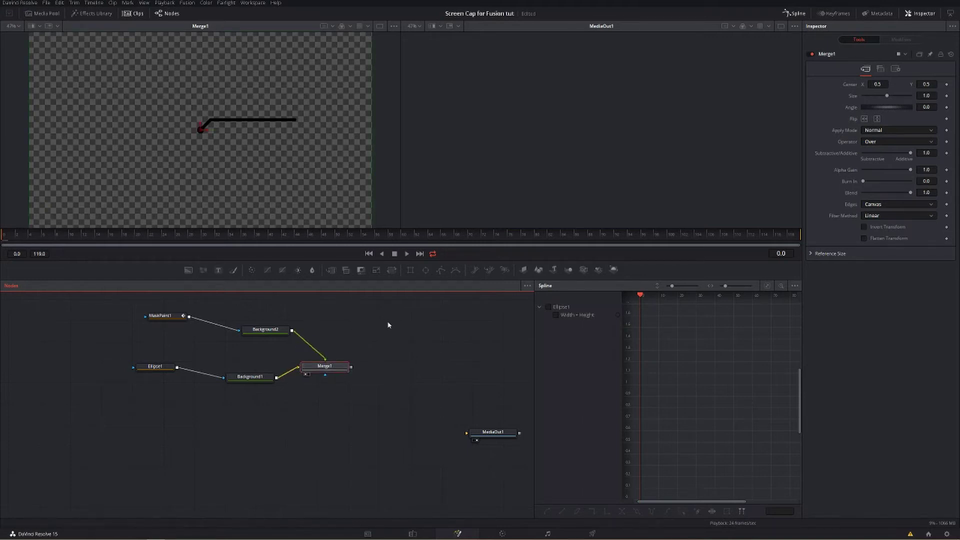
left_click(388, 325)
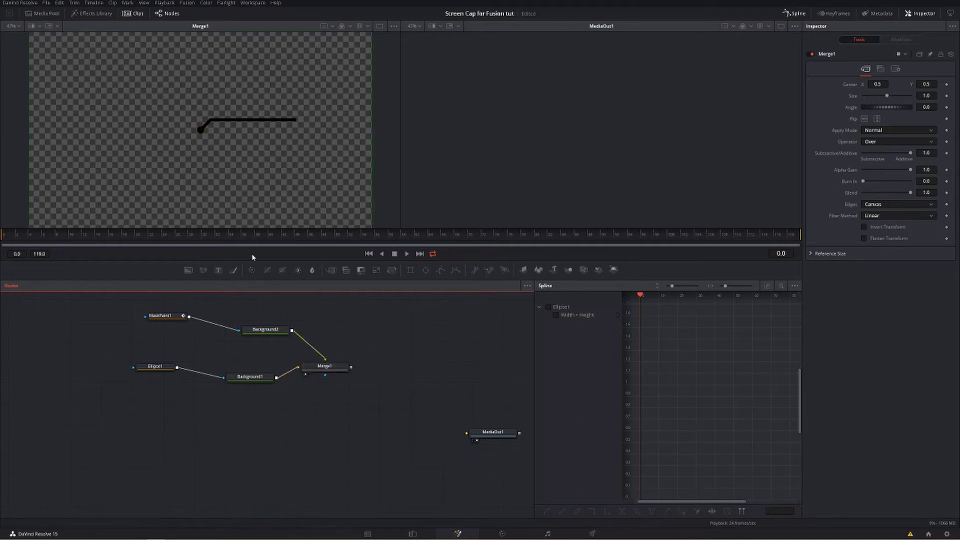
Add a Text+ node and place it above and to the right of Merge1
left_click(219, 271)
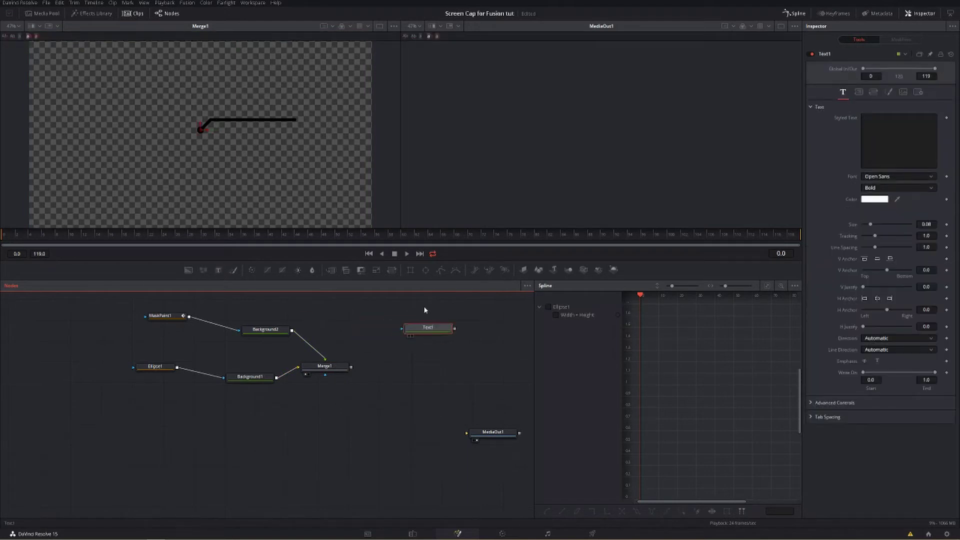
left_click_drag(437, 330, 390, 319)
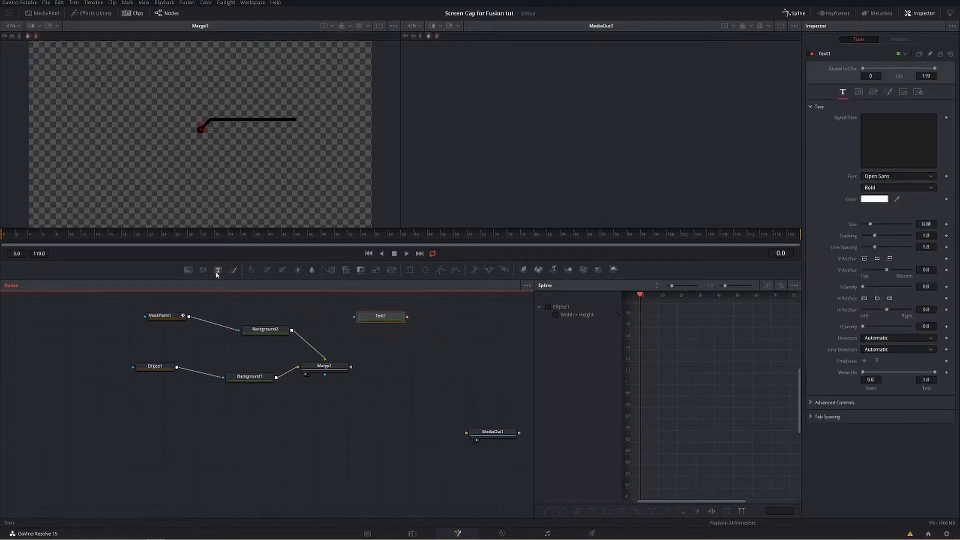
right_click(370, 349)
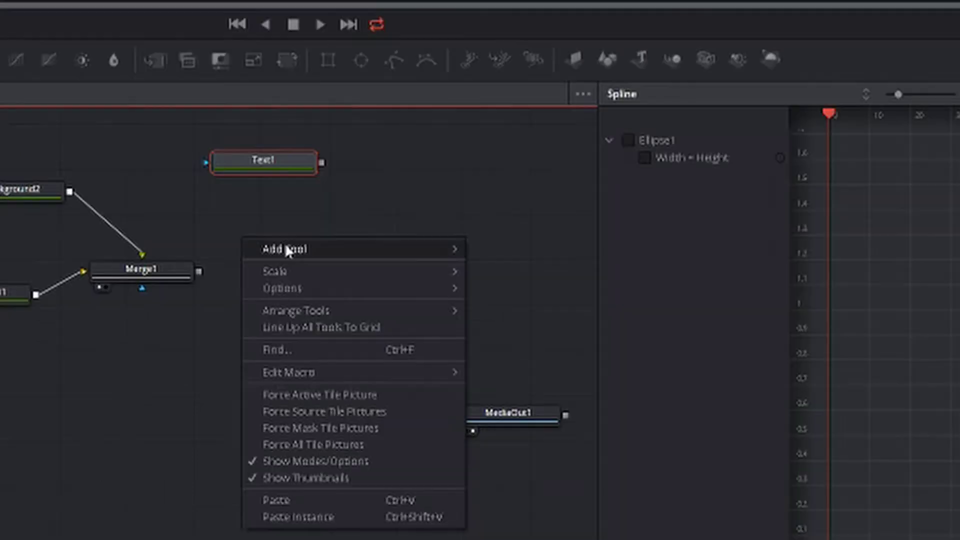
mouse_move(390, 357)
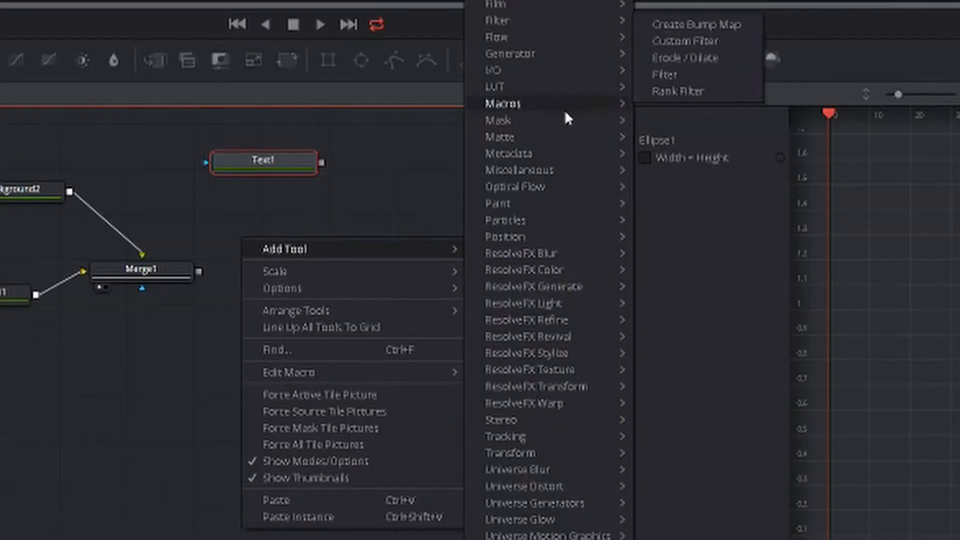
mouse_move(543, 50)
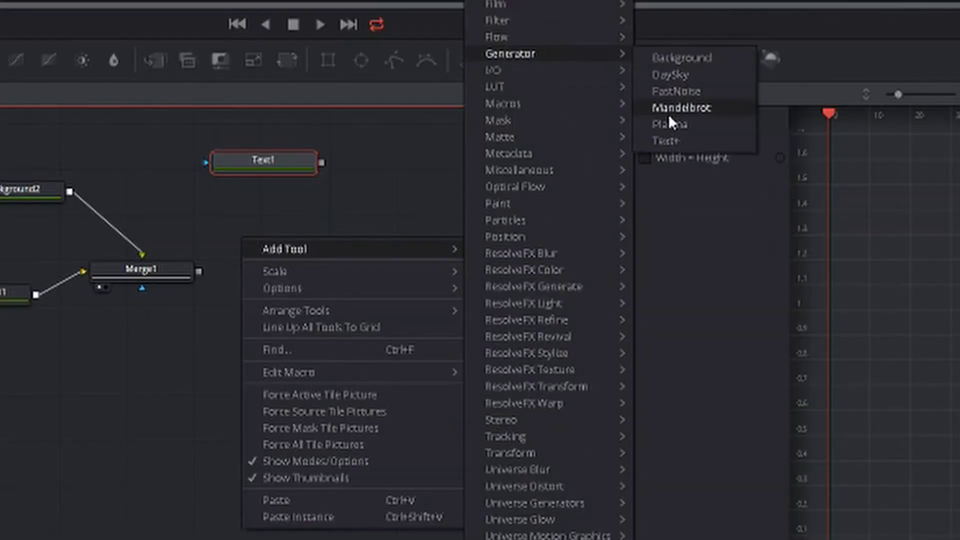
left_click(354, 172)
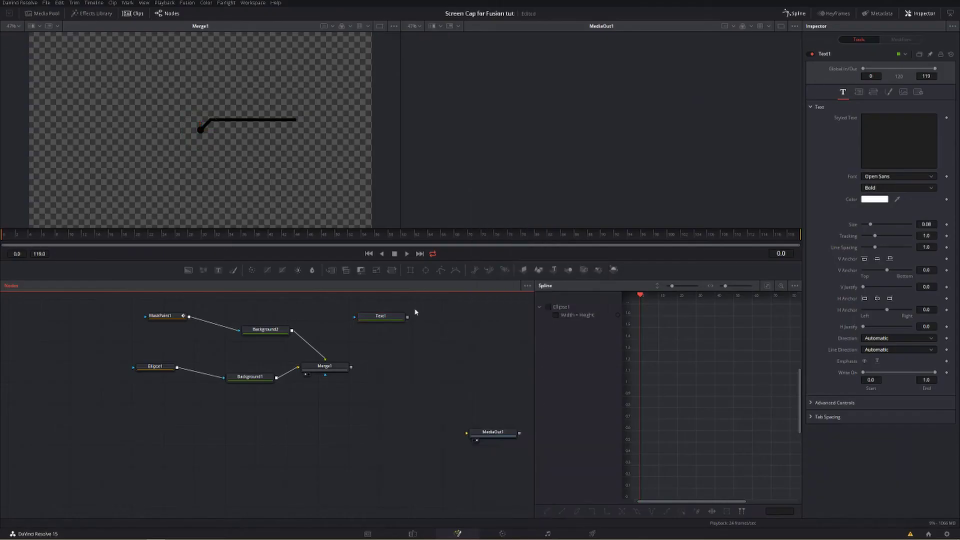
Merge Text1 as foreground over the Merge1 output and arrange Text1 above and between the two merge nodes
left_click_drag(382, 319, 352, 372)
left_click_drag(357, 315, 302, 314)
left_click_drag(376, 374, 398, 373)
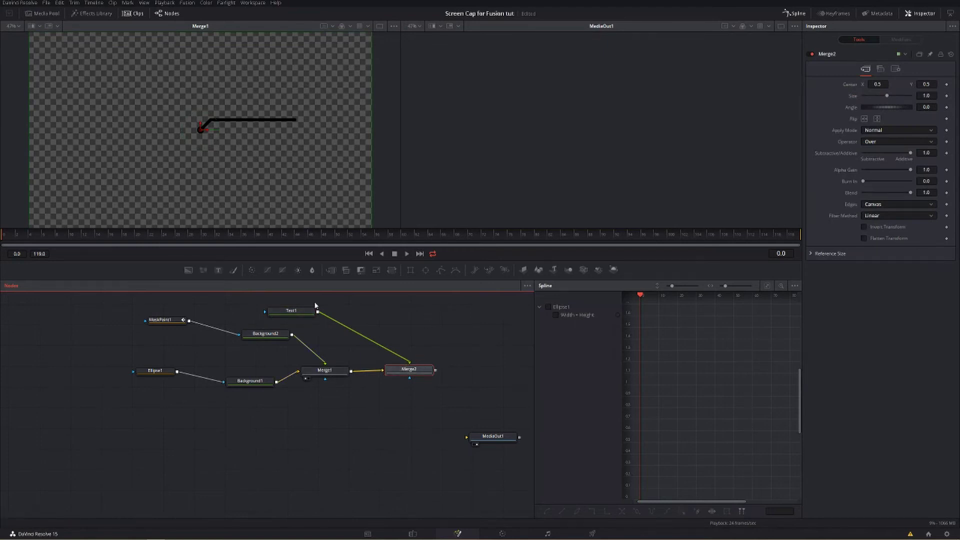
left_click_drag(289, 320, 351, 326)
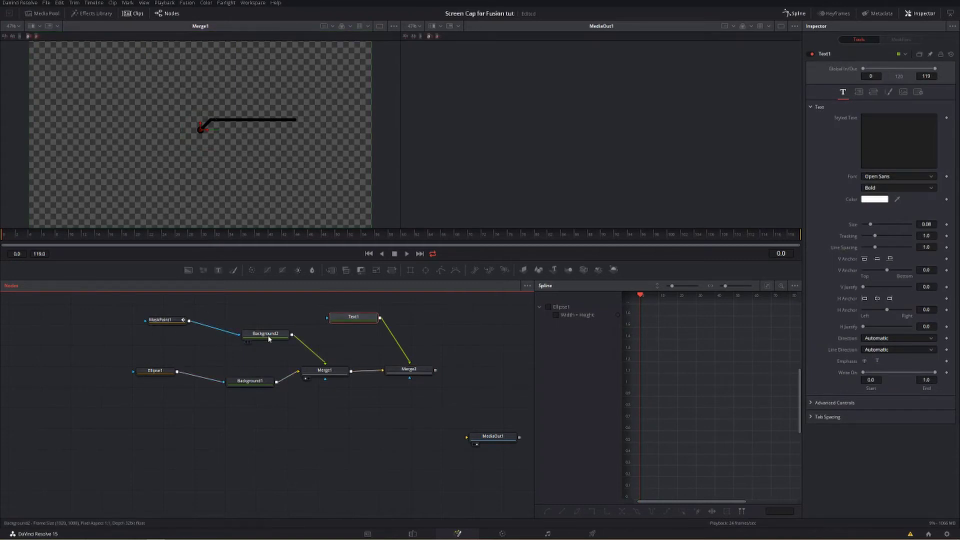
Move Background2 and Background1 to the far left of the node graph and MaskPaint1 slightly to the right
left_click_drag(257, 336, 76, 331)
left_click_drag(247, 382, 88, 363)
left_click_drag(175, 326, 211, 345)
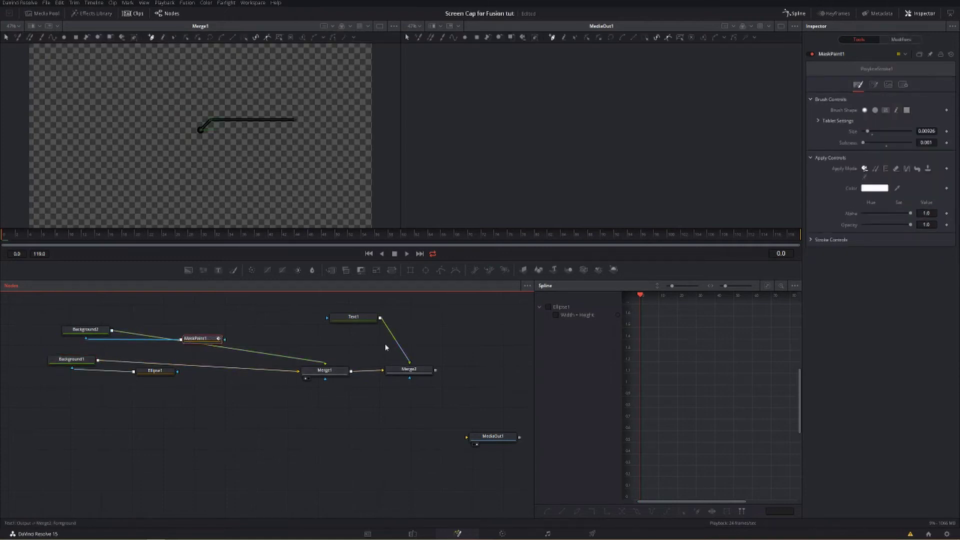
Enter the text "Callout" in Text1 and show the Merge2 output in the first viewer
left_click(350, 321)
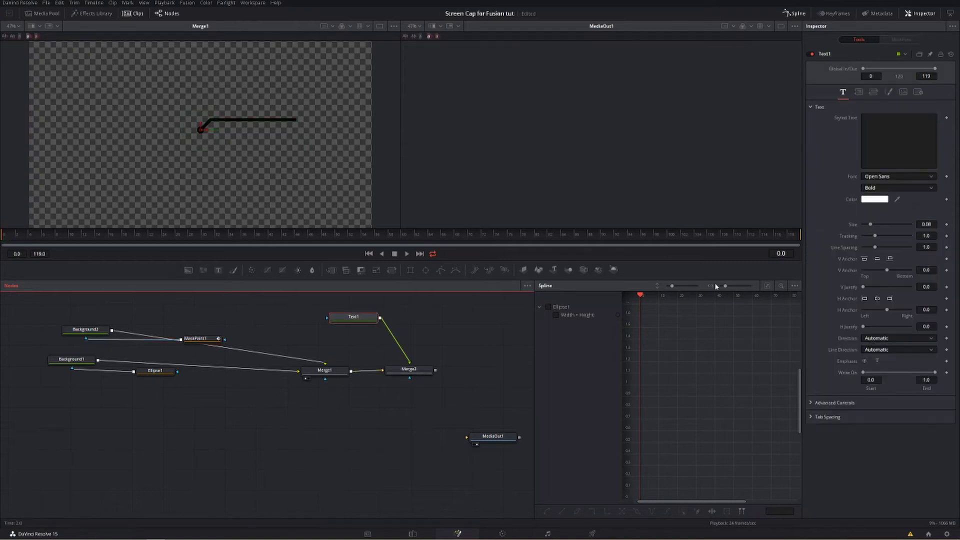
left_click(896, 133)
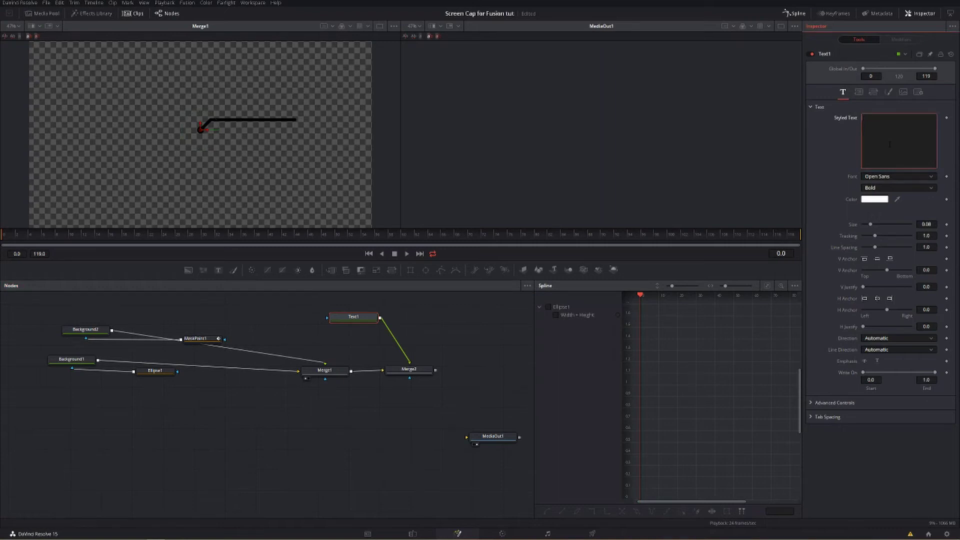
left_click(409, 374)
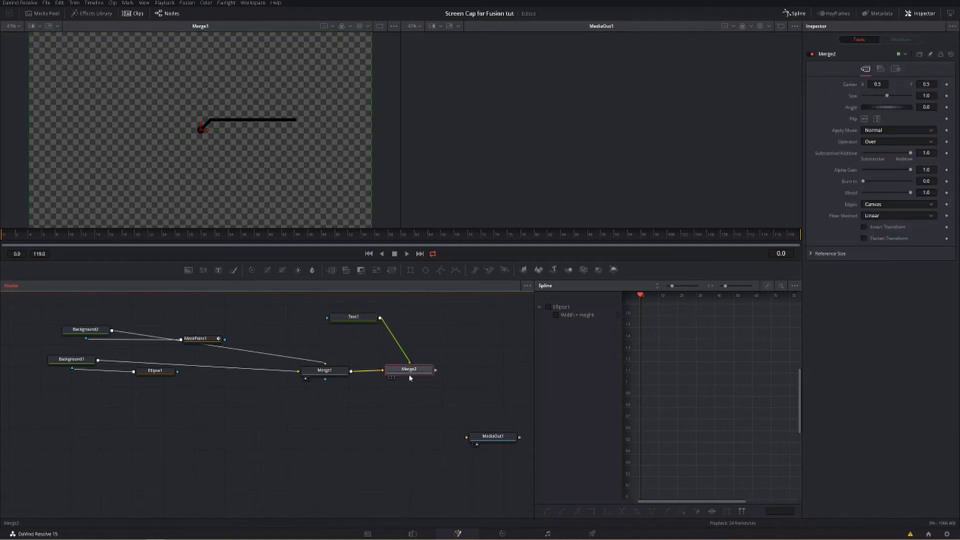
key("1")
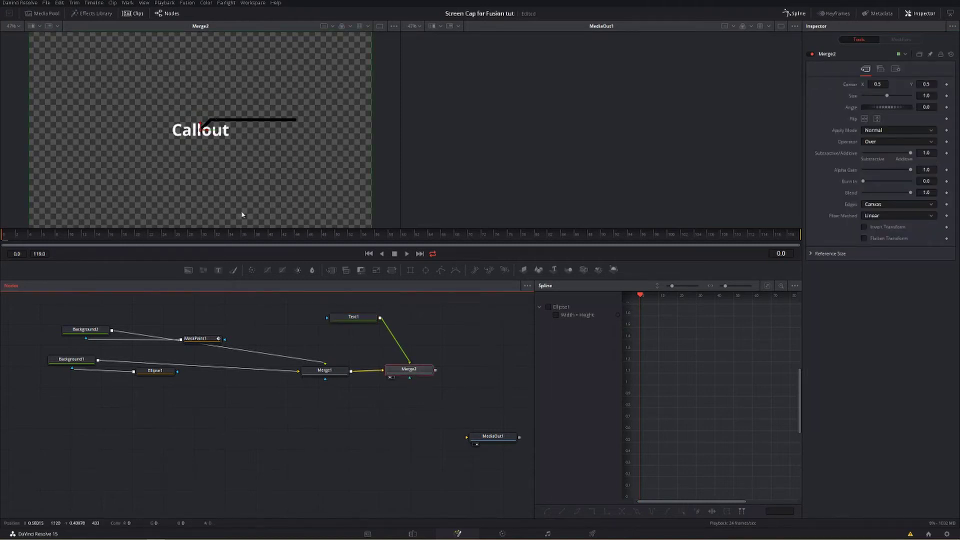
Move the Merge2 centre to about X 0.65, Y 0.60, placing the Callout text just above the horizontal line
key("ctrl+z")
key("ctrl+z")
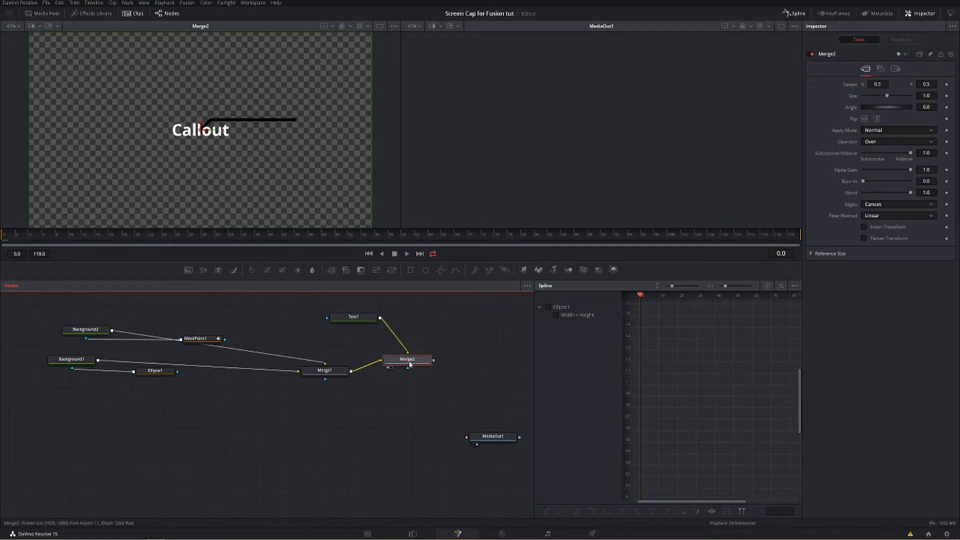
left_click_drag(201, 129, 258, 114)
left_click(289, 333)
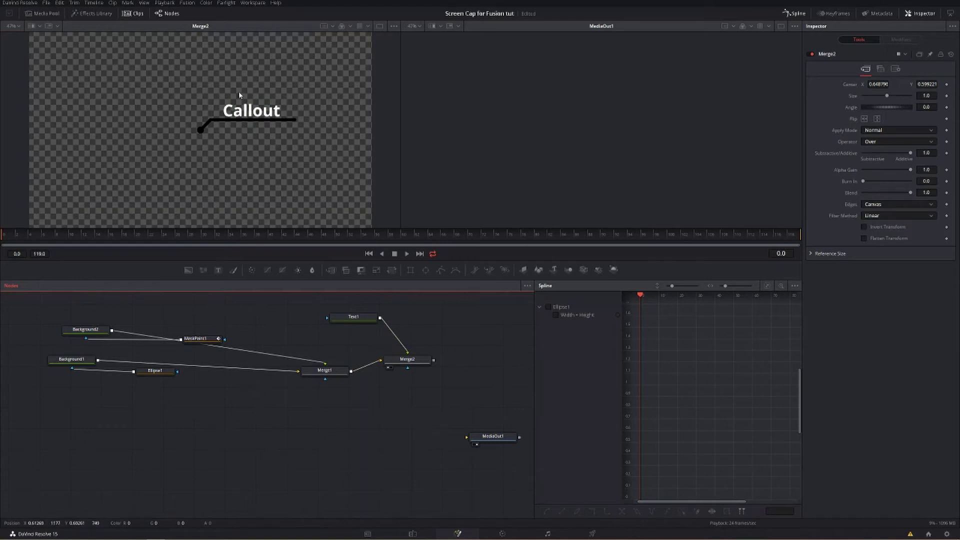
Spread out the node graph by moving Text1 left, MaskPaint1 above Background2 and Ellipse1 below Background1
left_click_drag(373, 320, 336, 323)
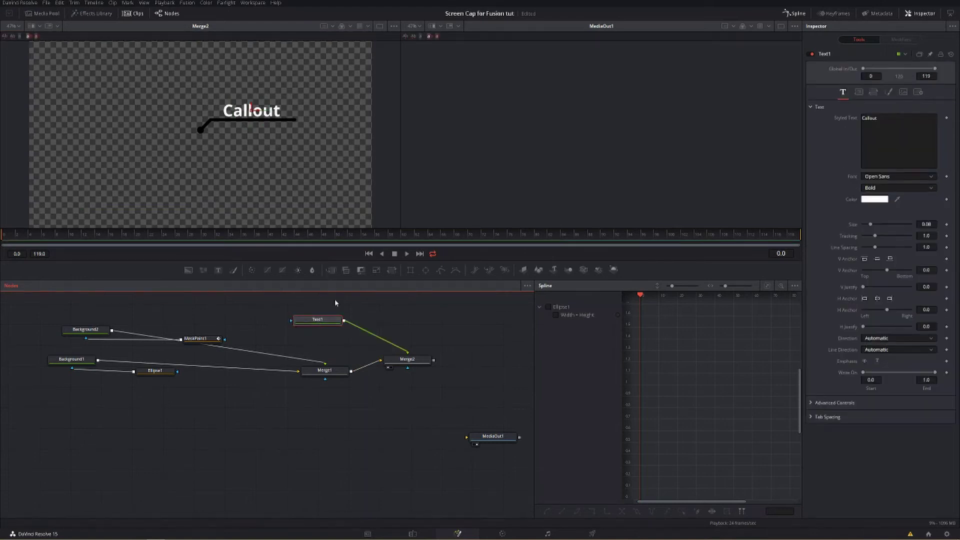
left_click_drag(193, 339, 193, 302)
scroll(192, 302, "up", 1)
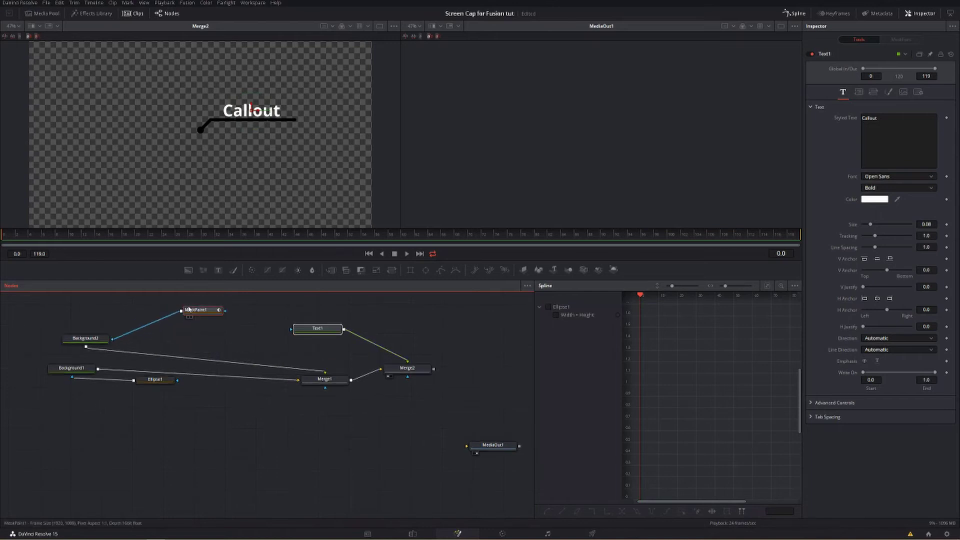
left_click_drag(152, 383, 142, 415)
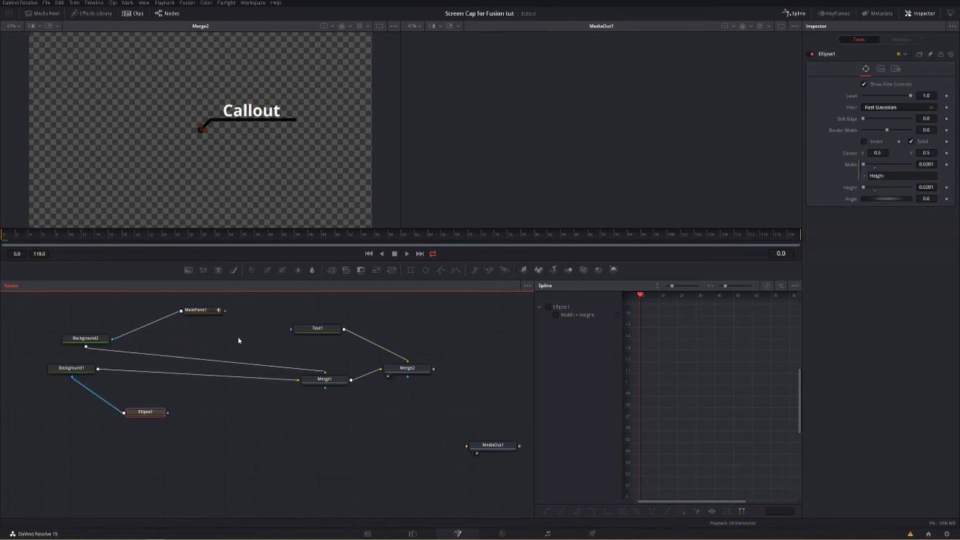
Set the Text1 text colour to a violet blue (#3d02ff)
left_click(305, 328)
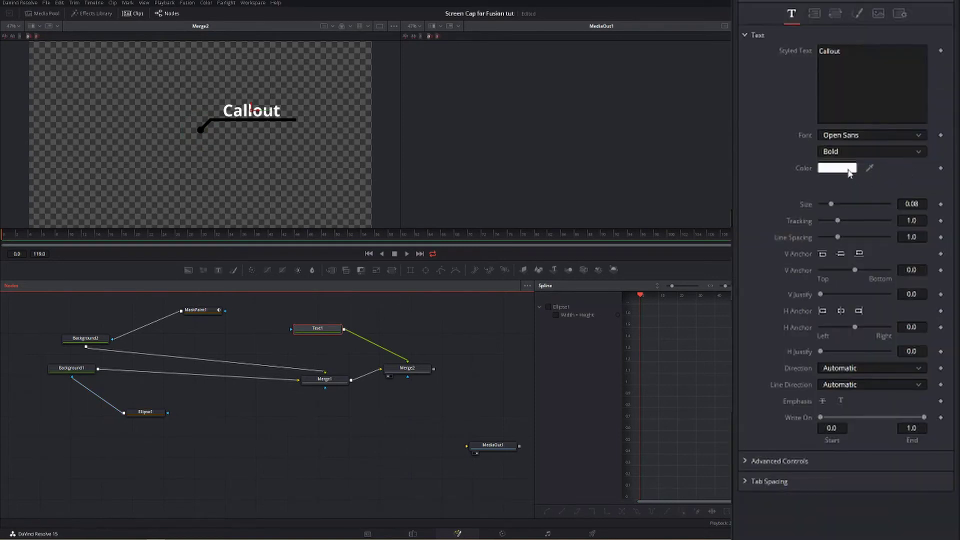
left_click(874, 199)
left_click(518, 218)
left_click(494, 200)
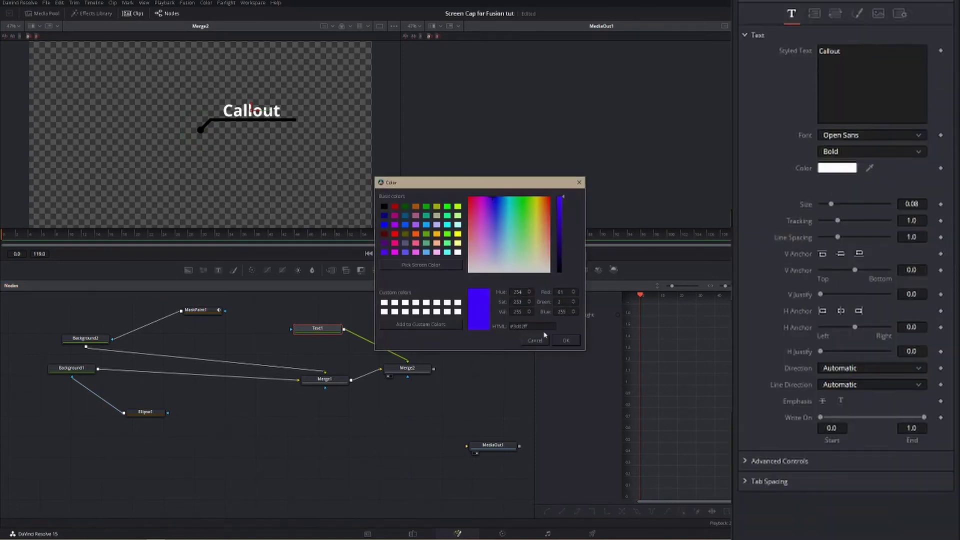
left_click(570, 342)
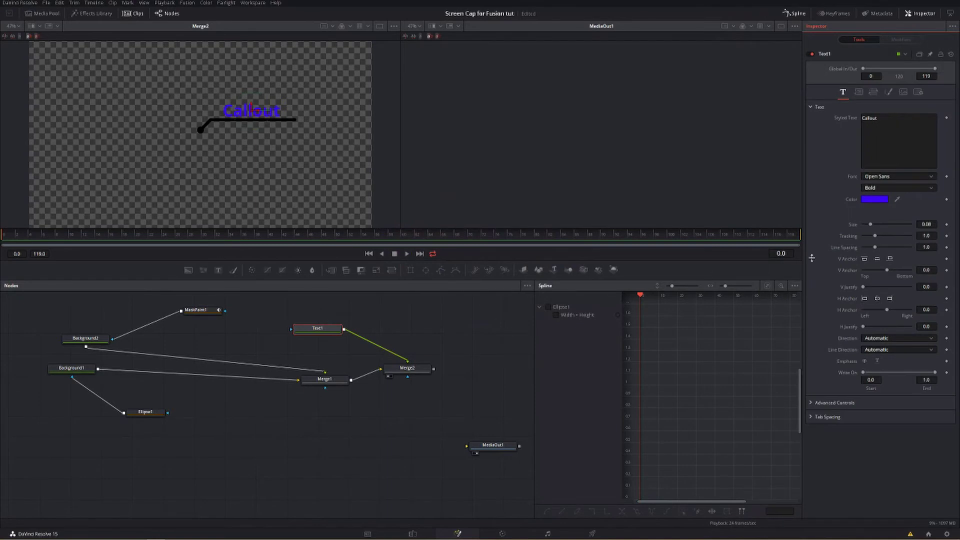
Change the Callout text colour to red
left_click(883, 200)
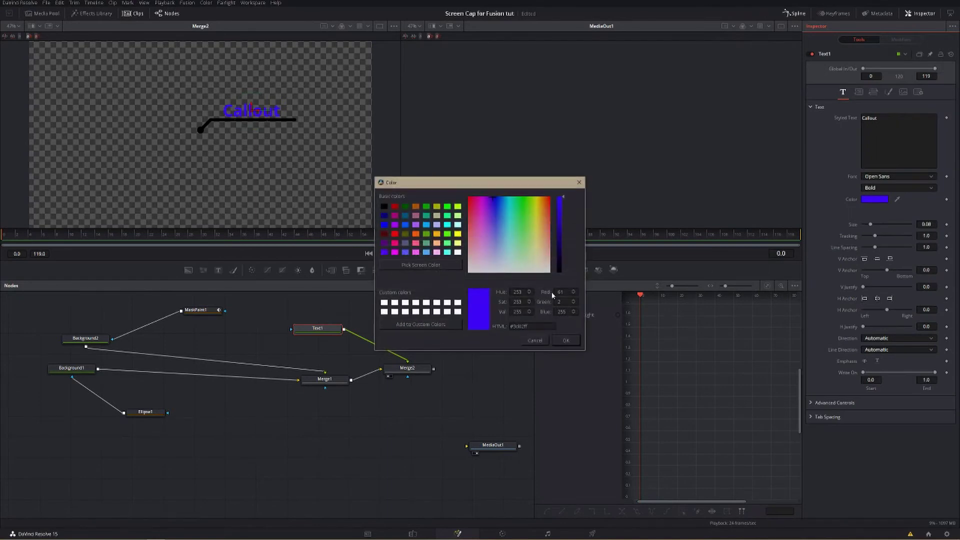
left_click(566, 342)
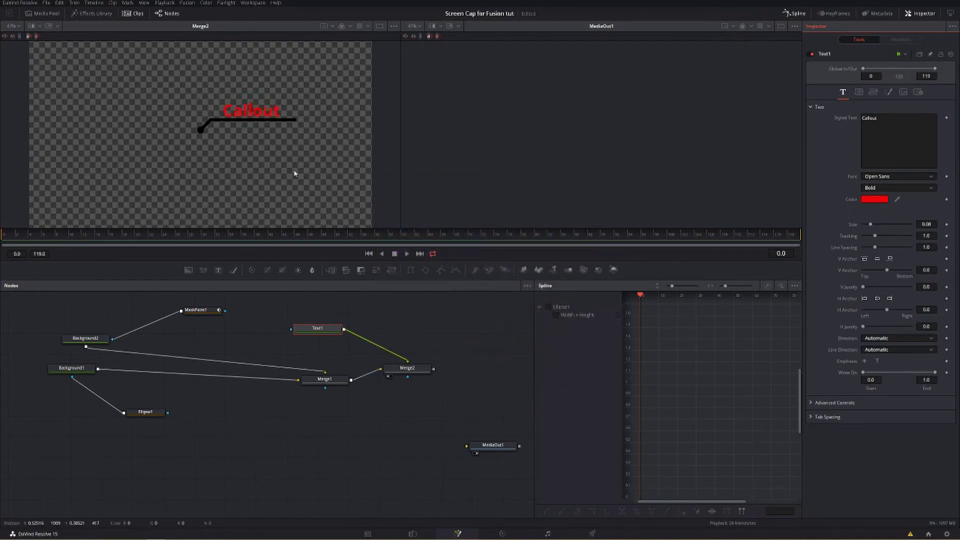
Tidy the node graph so MaskPaint1 and Ellipse1 sit left of Background2 and Background1, with Text1 raised above the merges
left_click_drag(321, 328, 322, 316)
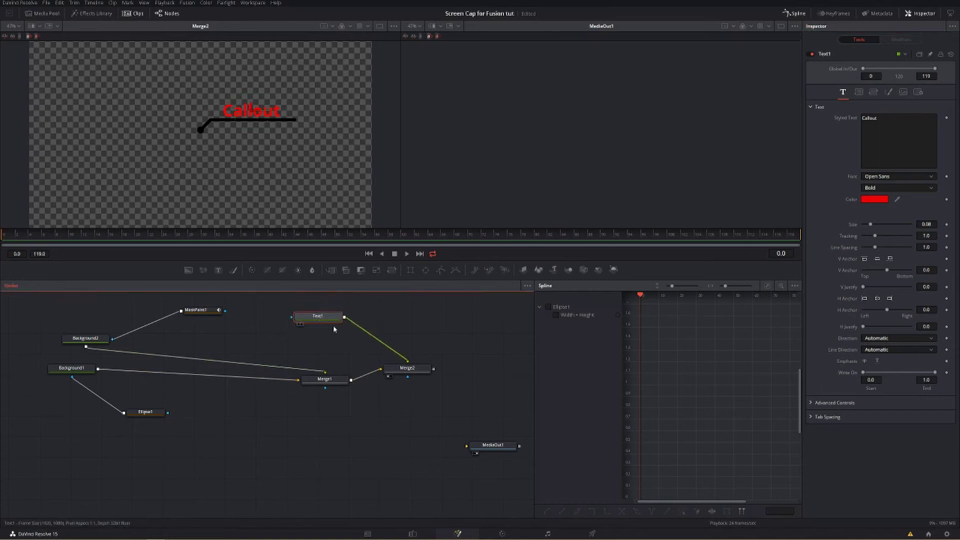
left_click(452, 328)
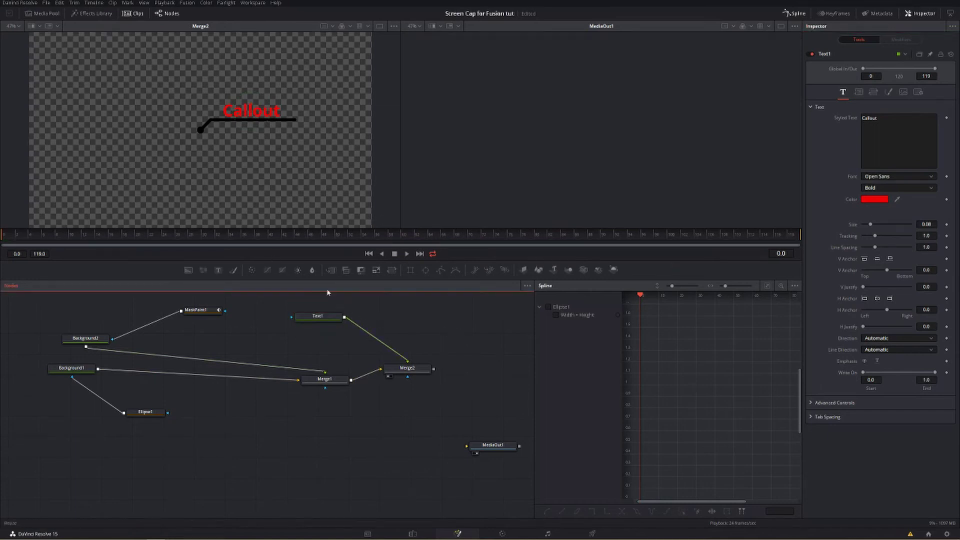
left_click_drag(86, 338, 225, 342)
left_click_drag(71, 374, 217, 385)
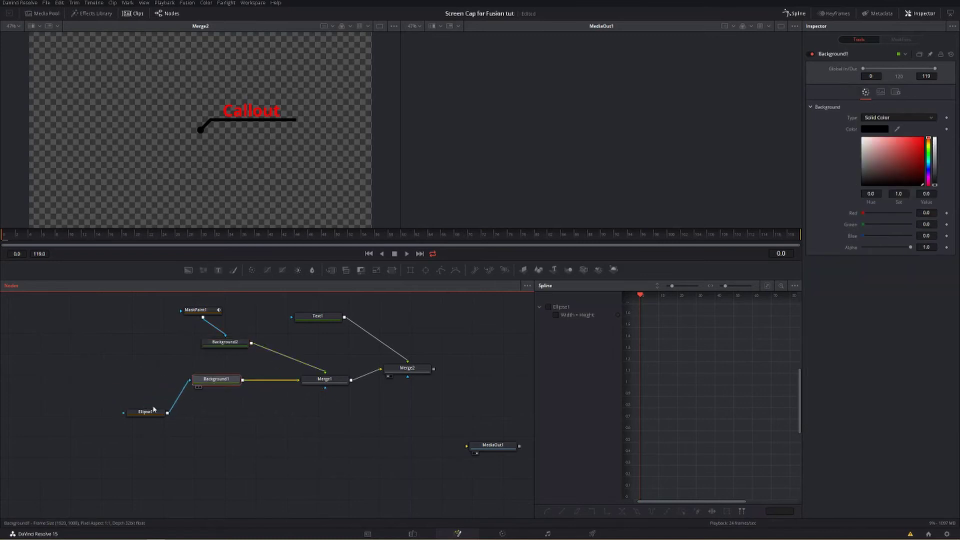
left_click_drag(145, 413, 130, 375)
left_click_drag(196, 311, 134, 339)
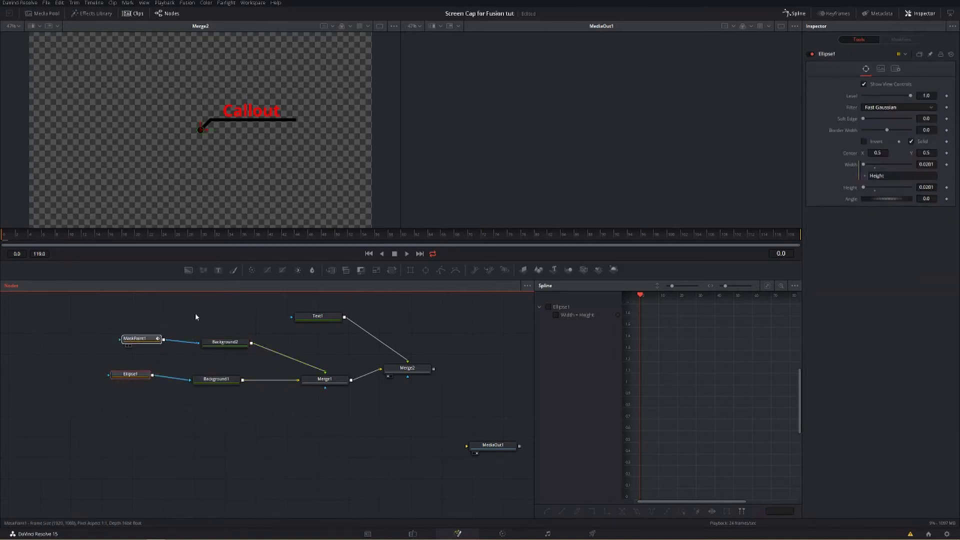
Keyframe the height of Ellipse1 at 0.0 on frame 0 and about 0.025 on frame 10
left_click(147, 340)
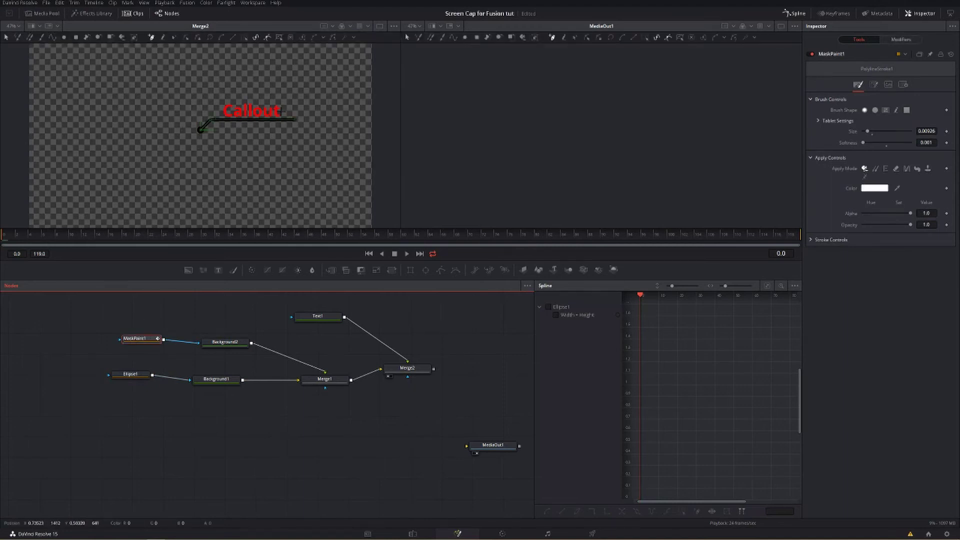
left_click(125, 372)
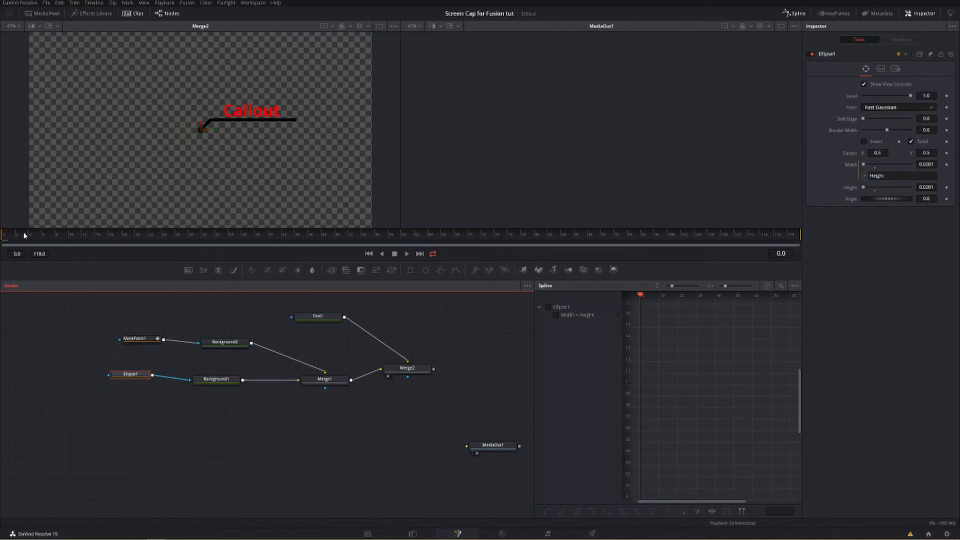
left_click_drag(65, 236, 1, 234)
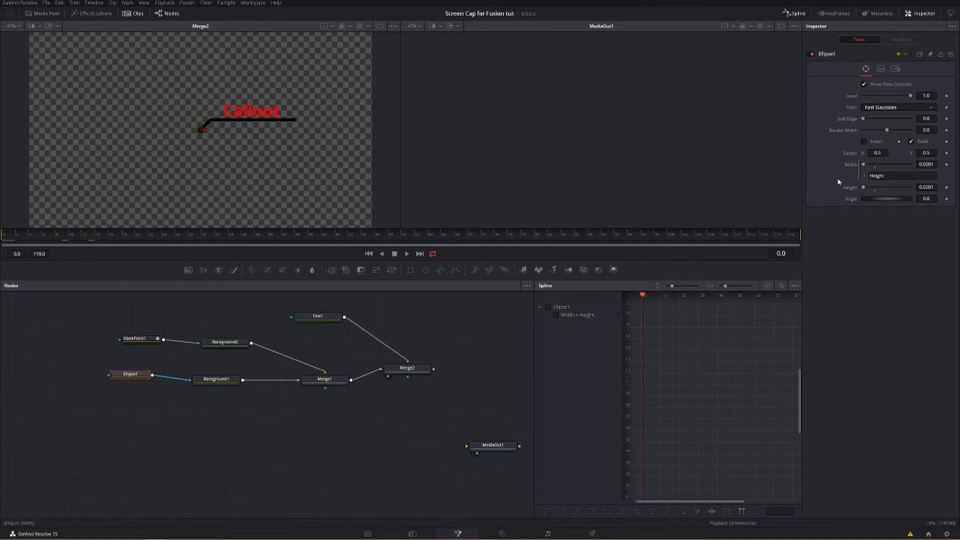
left_click_drag(865, 190, 766, 193)
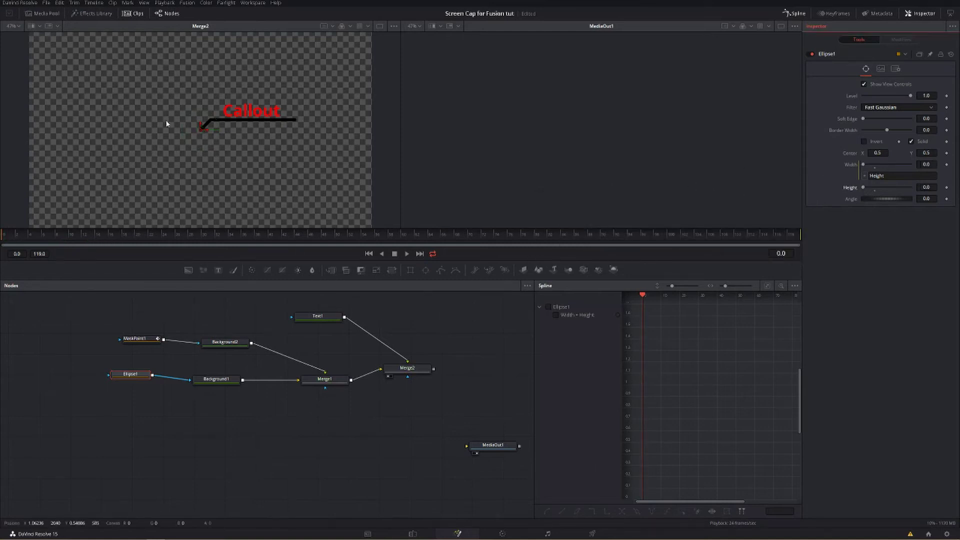
left_click(947, 187)
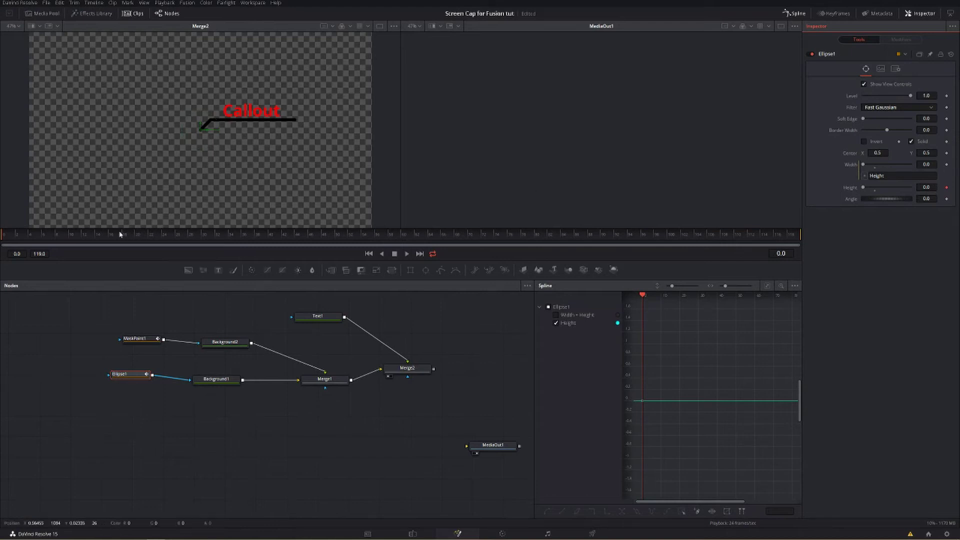
left_click(70, 237)
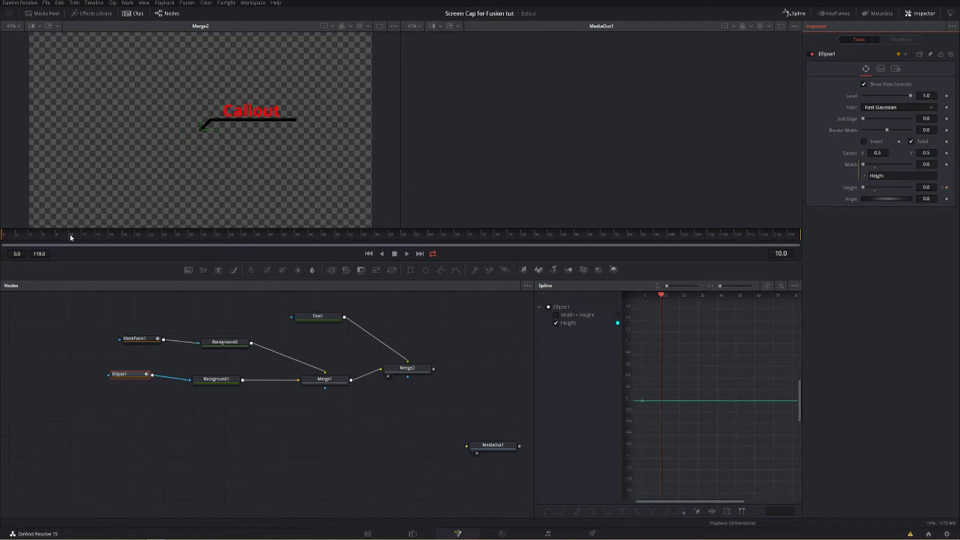
left_click_drag(863, 189, 869, 189)
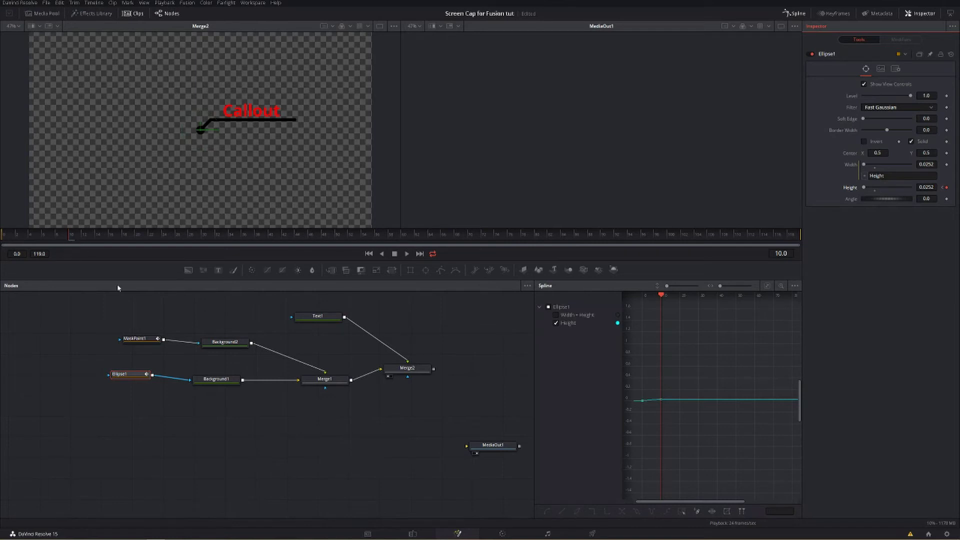
Keyframe the MaskPaint1 stroke's Write On end at 0.0 on frame 10 and 1.0 on frame 18, then play the animation from frame 0
left_click(134, 339)
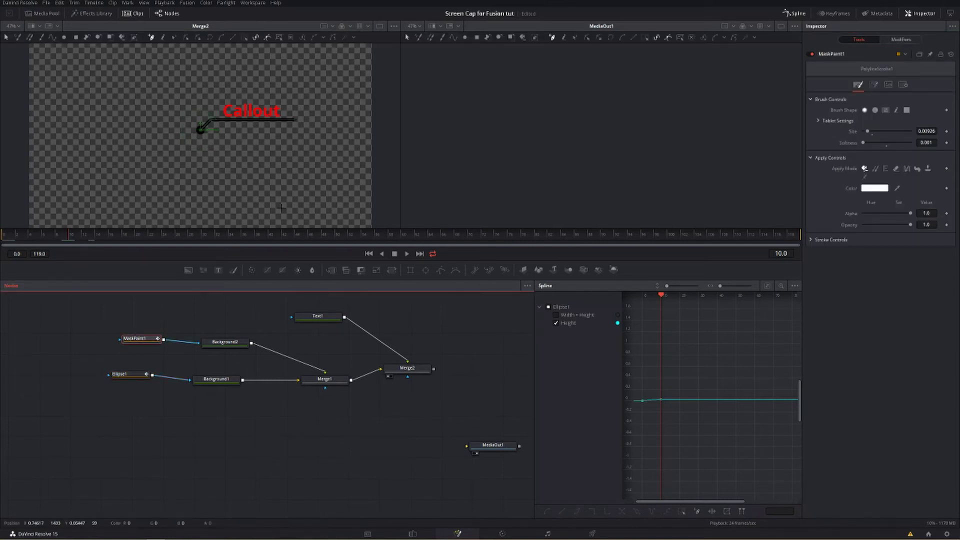
left_click(200, 130)
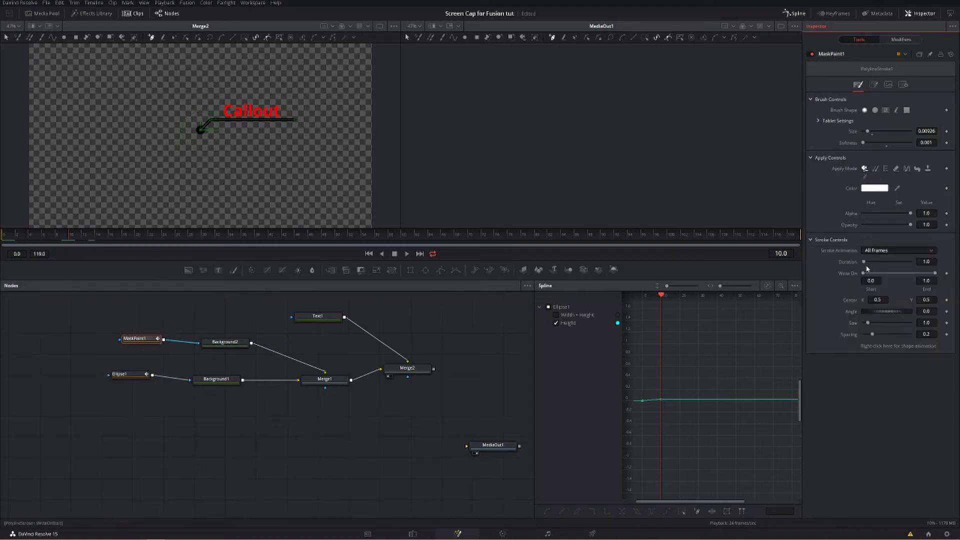
left_click(947, 273)
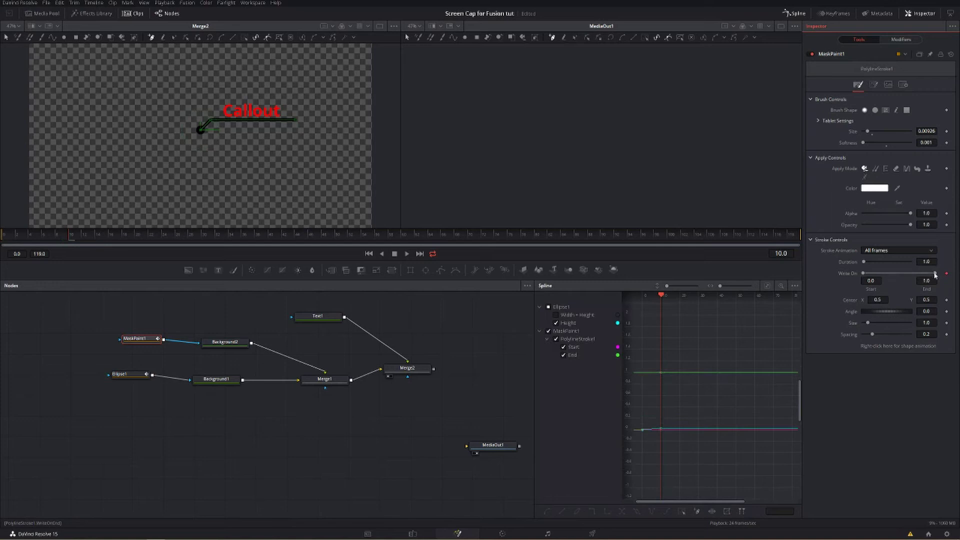
left_click_drag(934, 274, 846, 278)
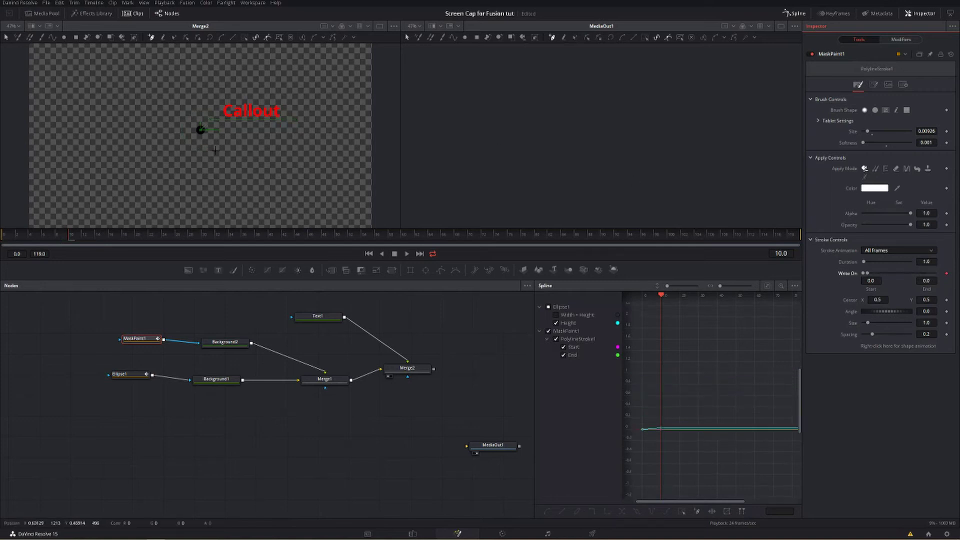
left_click(123, 235)
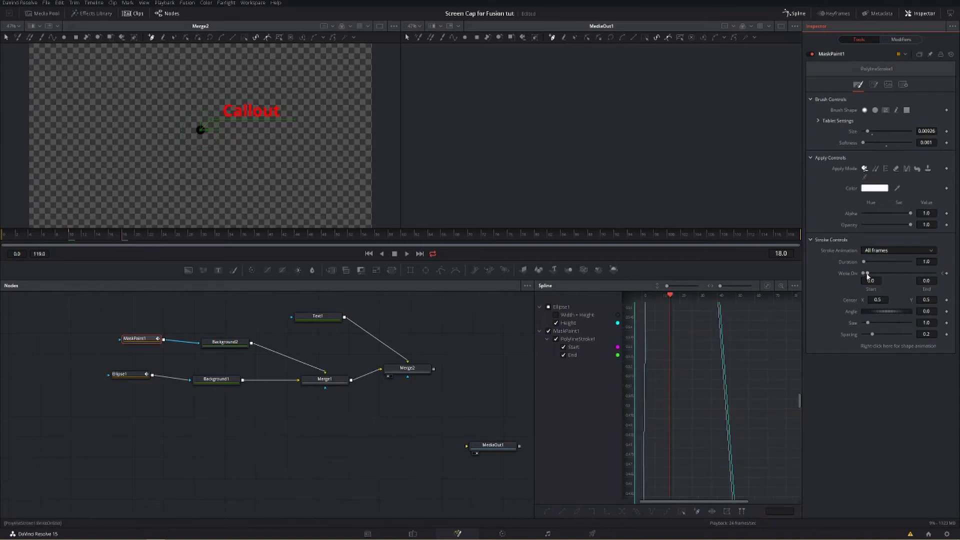
left_click_drag(871, 275, 871, 280)
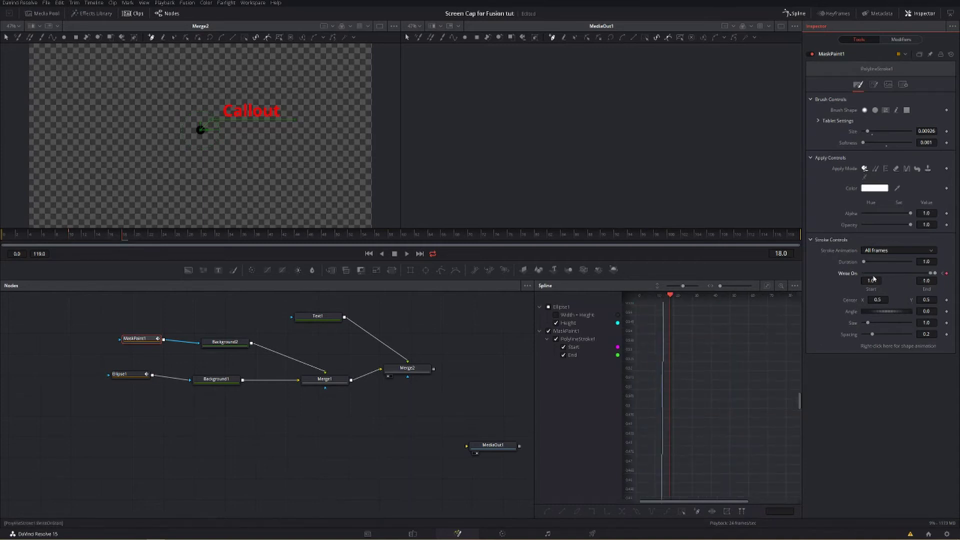
left_click_drag(931, 274, 863, 273)
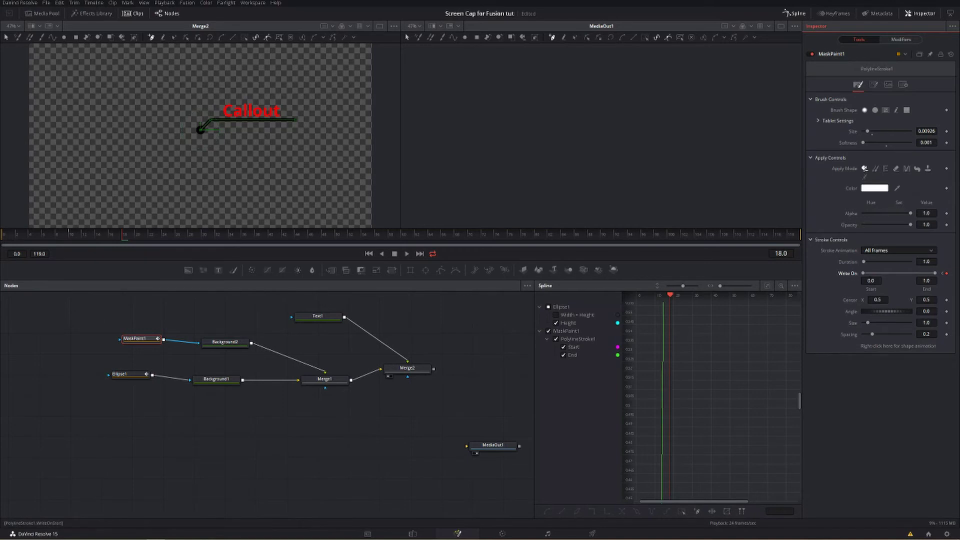
left_click_drag(119, 241, 2, 242)
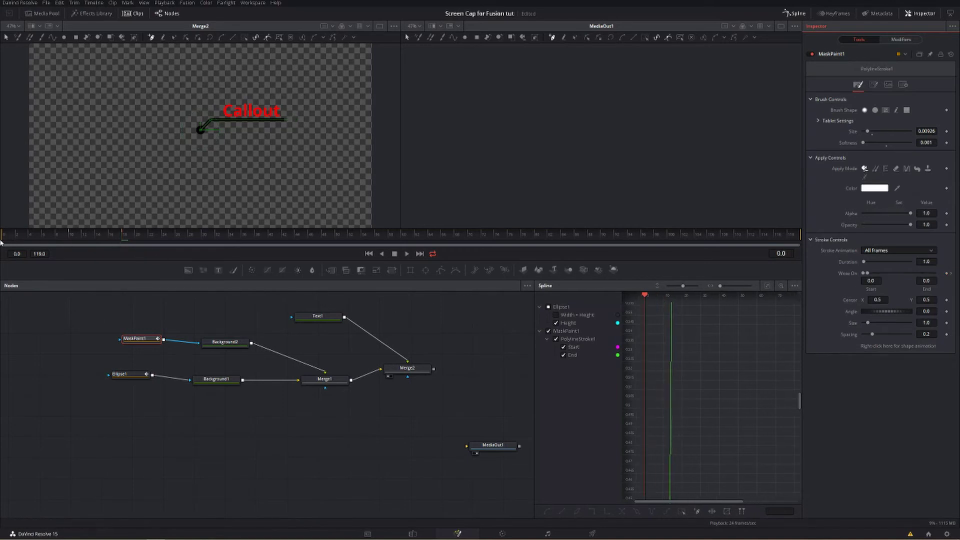
key("space")
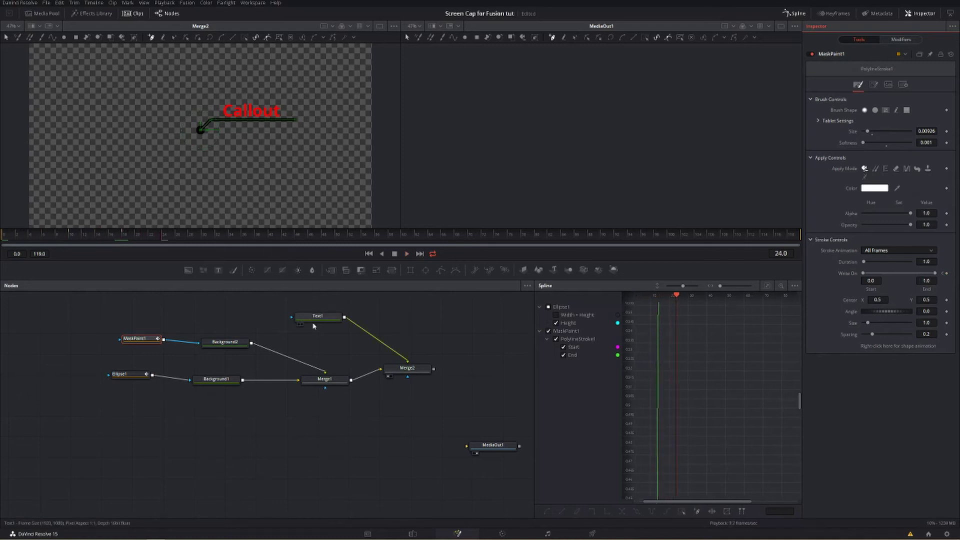
Shift Text1 closer to Merge2, attach a rectangle mask to it, and place the mask node to its upper left
left_click(331, 315)
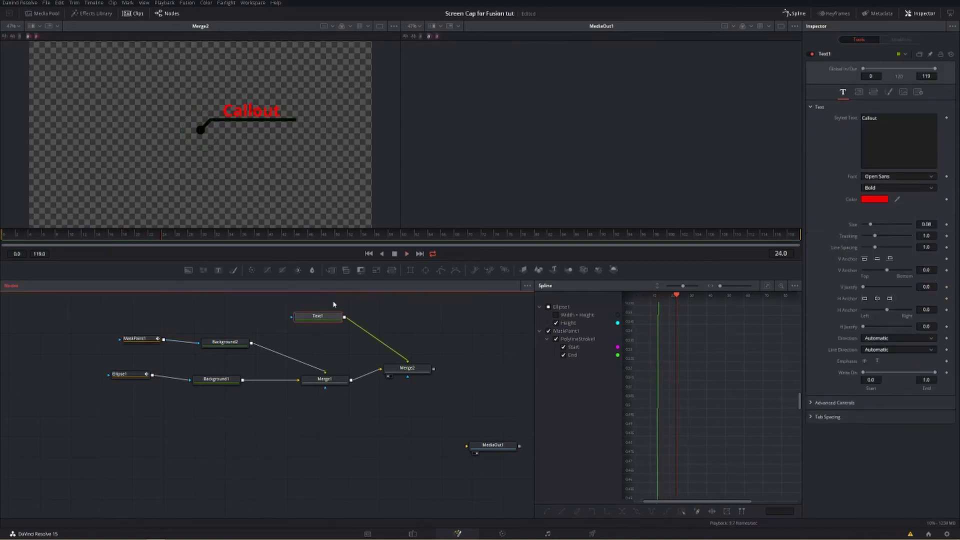
left_click_drag(317, 316, 353, 322)
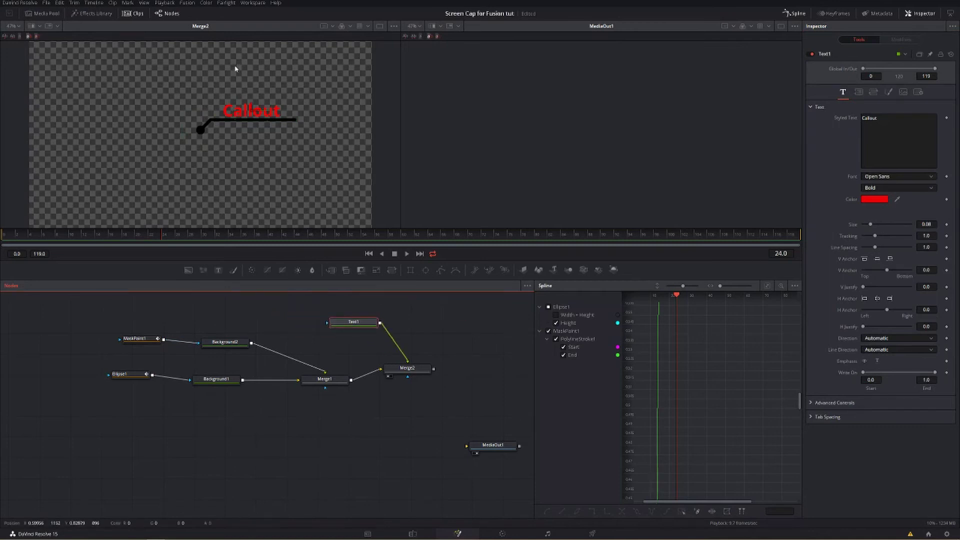
left_click(411, 270)
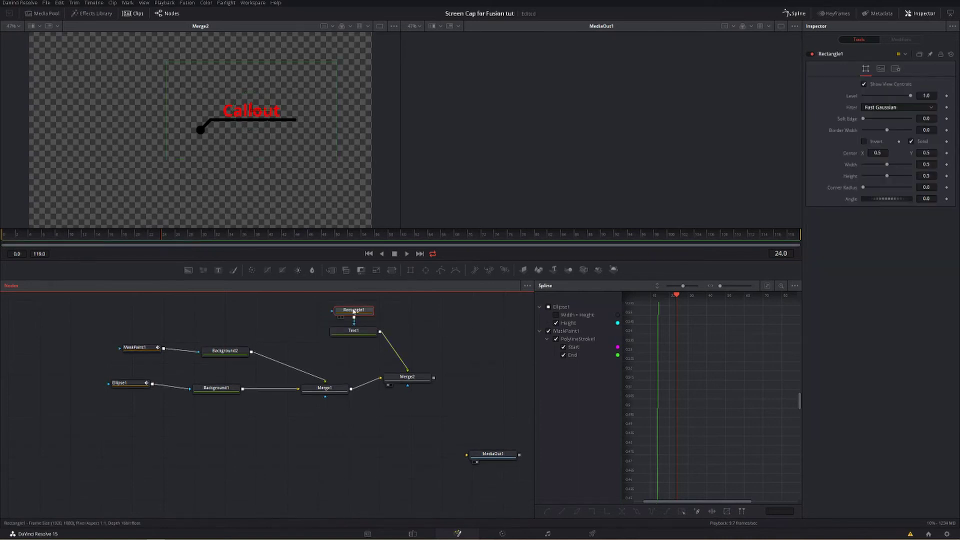
left_click_drag(353, 311, 290, 312)
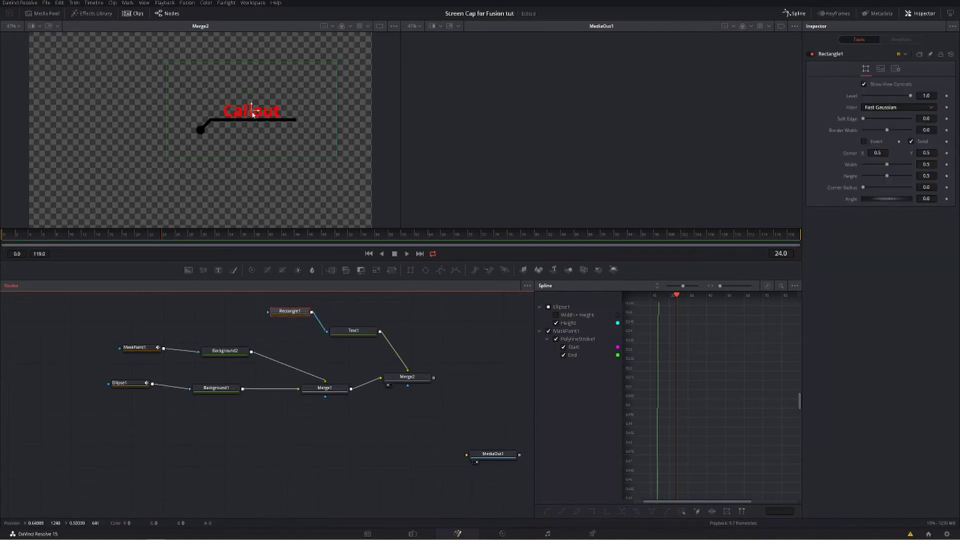
Try moving the rectangle mask left to about X 0.13, Y 0.49 and shifting the Callout text left into it
left_click_drag(253, 120, 126, 115)
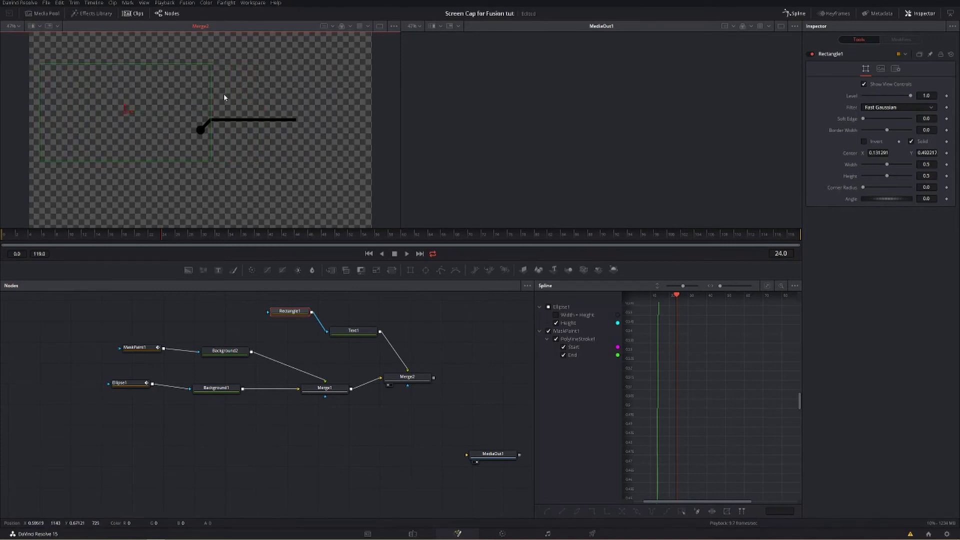
left_click(360, 330)
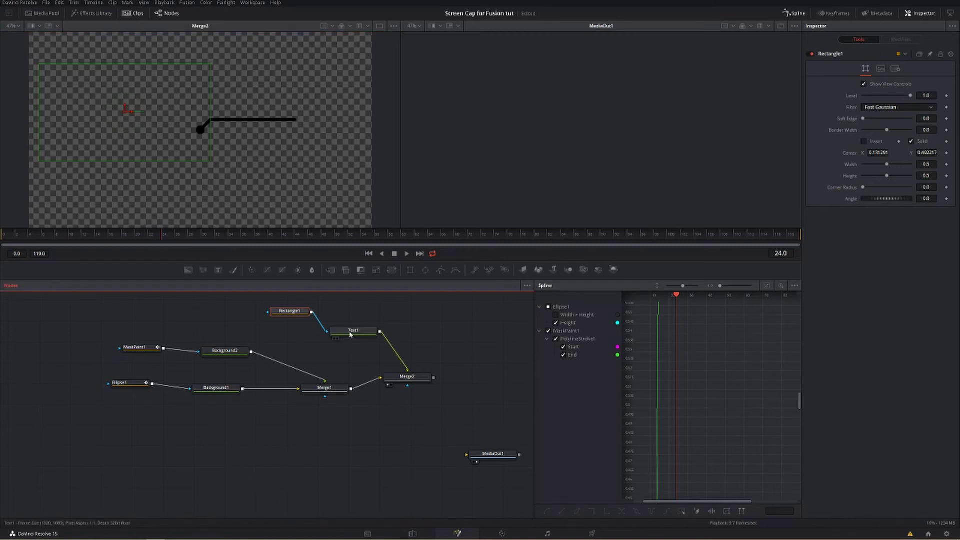
left_click_drag(242, 111, 168, 108)
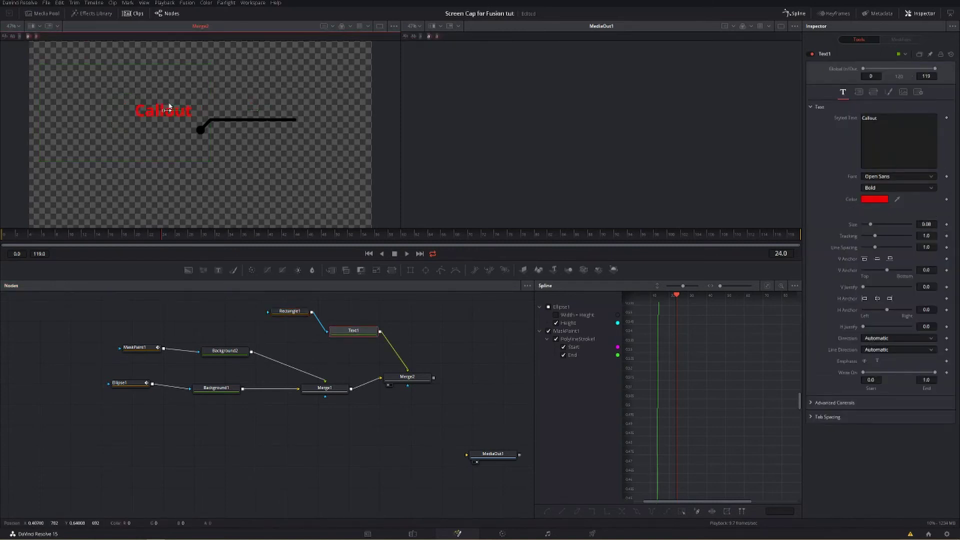
Move the rectangle mask to about X 0.63, Y 0.49, starting at the line's bend, and shift the Callout text left to about X 0.25
left_click(291, 311)
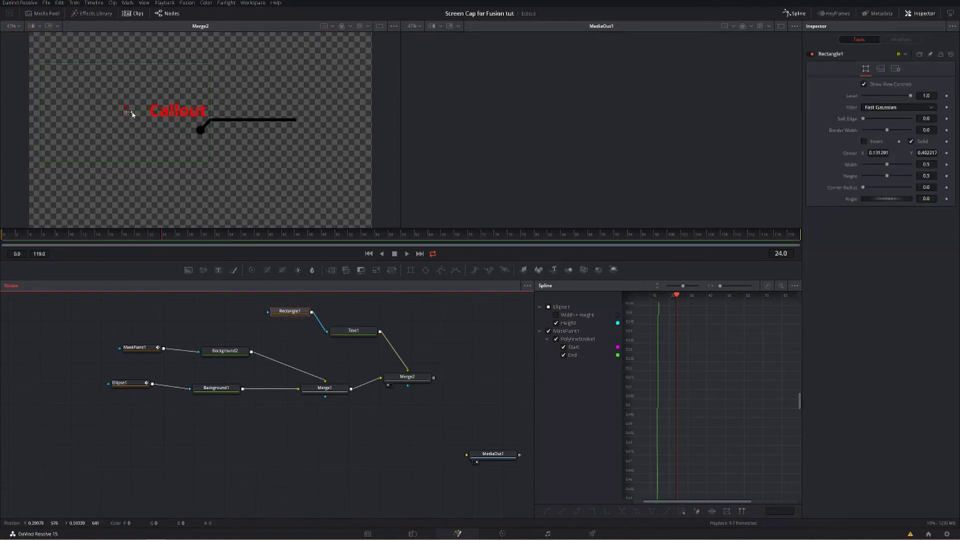
left_click_drag(128, 111, 306, 111)
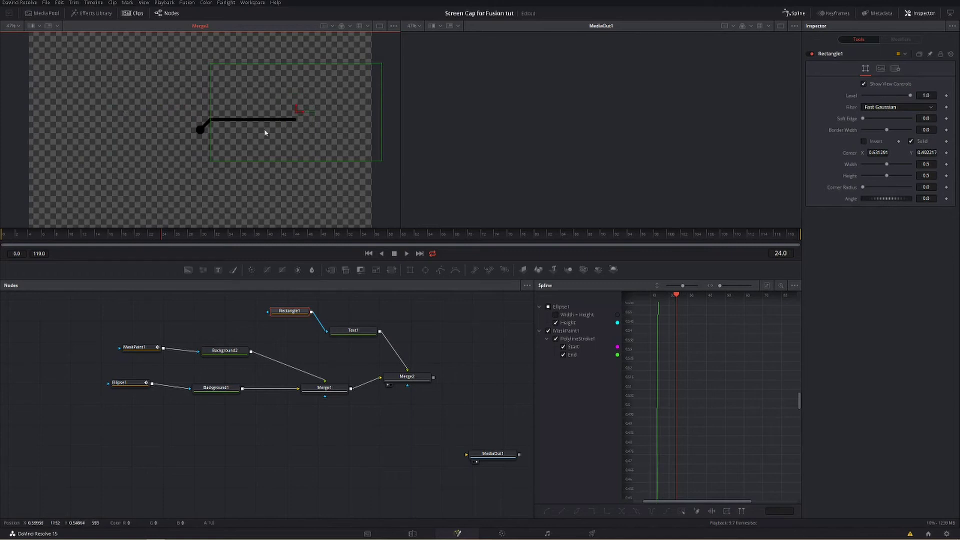
left_click(354, 330)
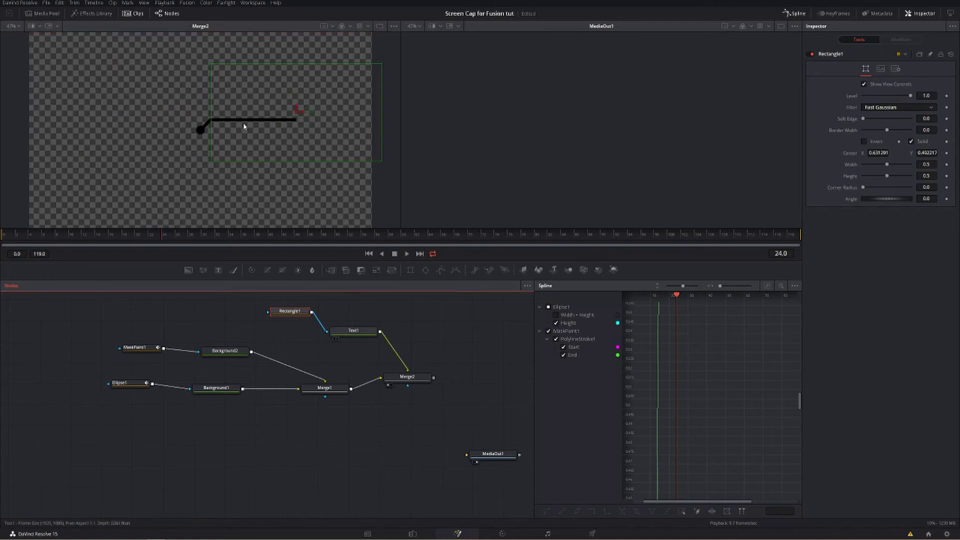
mouse_move(186, 114)
left_mouse_down()
mouse_move(272, 106)
mouse_move(150, 108)
mouse_move(170, 108)
left_mouse_up()
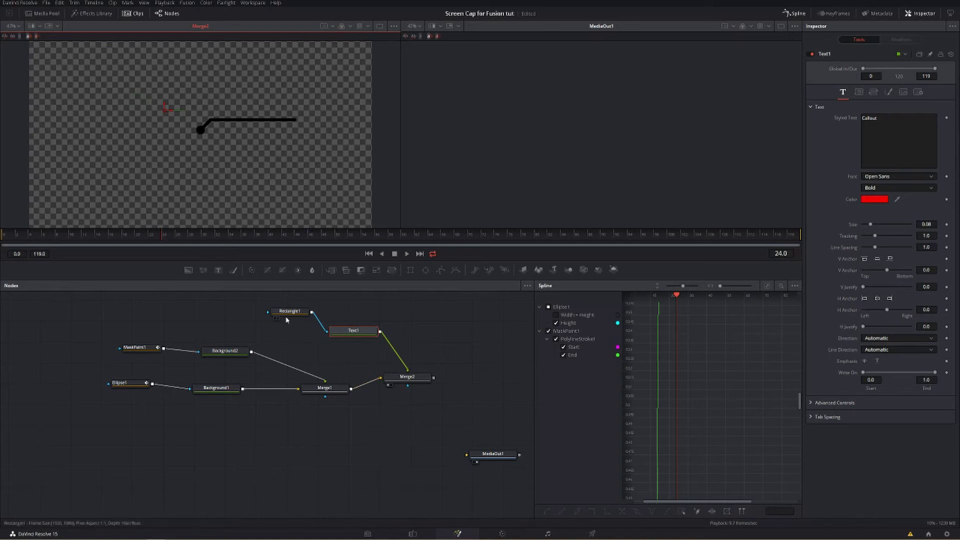
Keyframe Text1's layout center X at about 0.25 on frame 24 and about 0.50 on frame 32
left_click(144, 348)
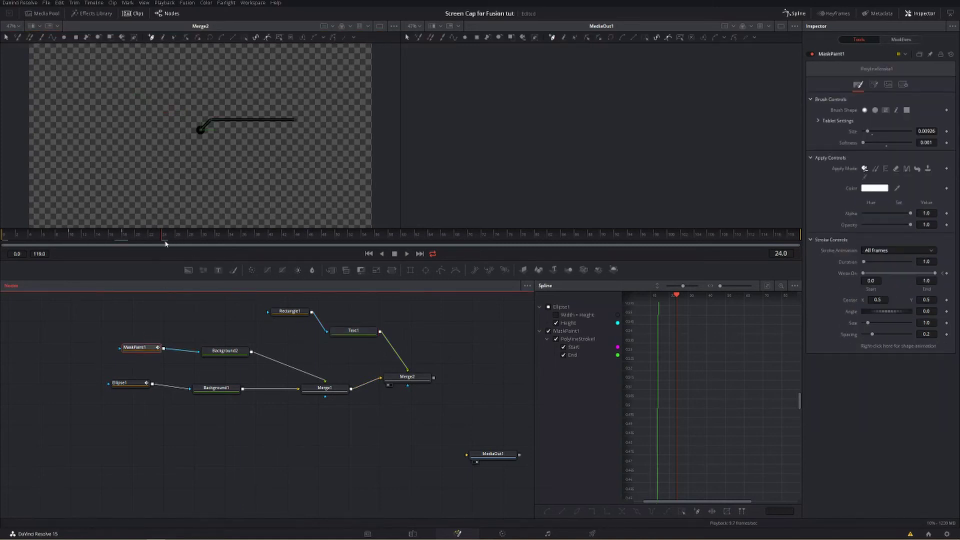
left_click(303, 312)
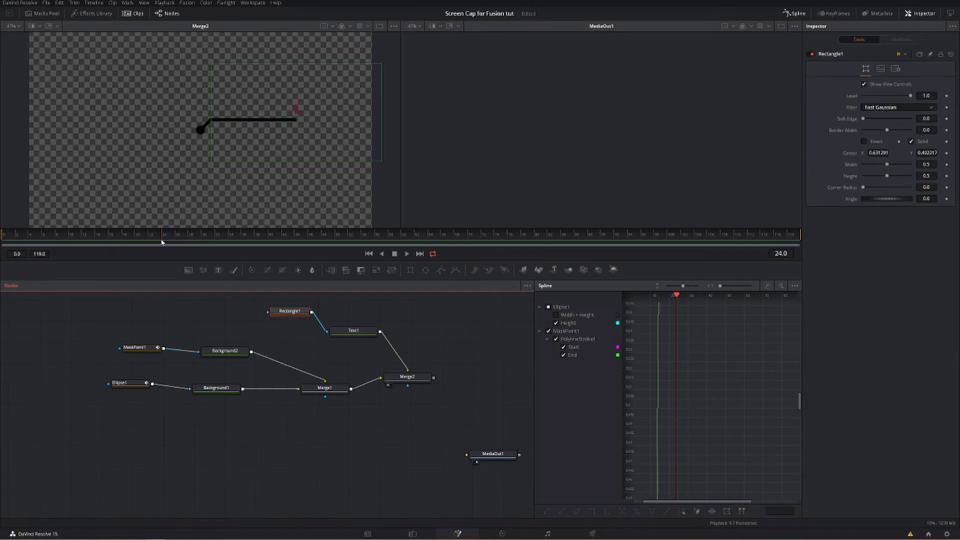
left_click(353, 330)
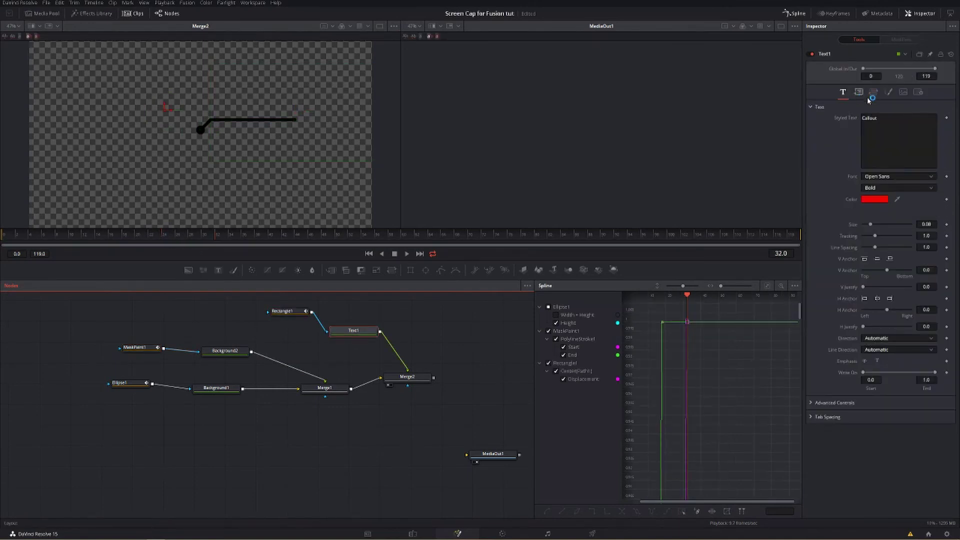
left_click(860, 92)
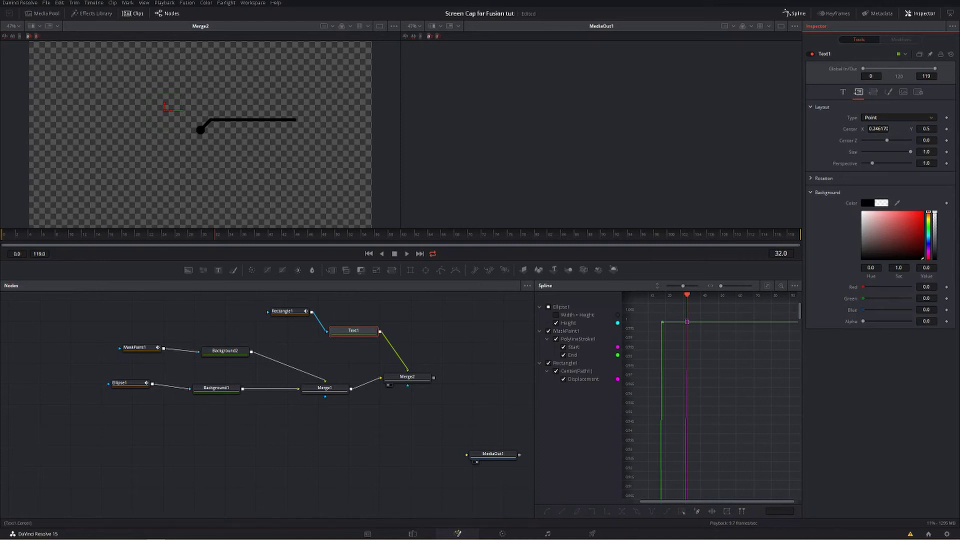
left_click(947, 129)
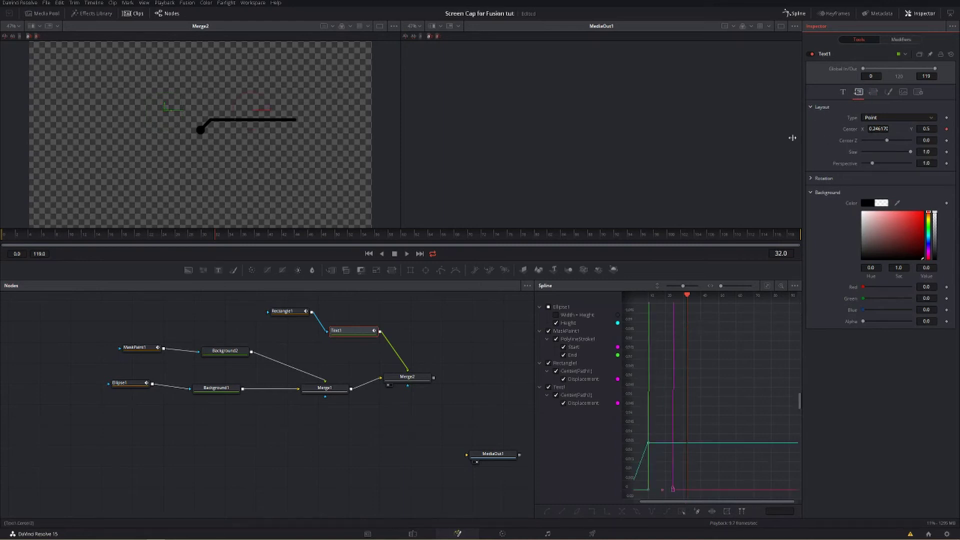
left_click(164, 235)
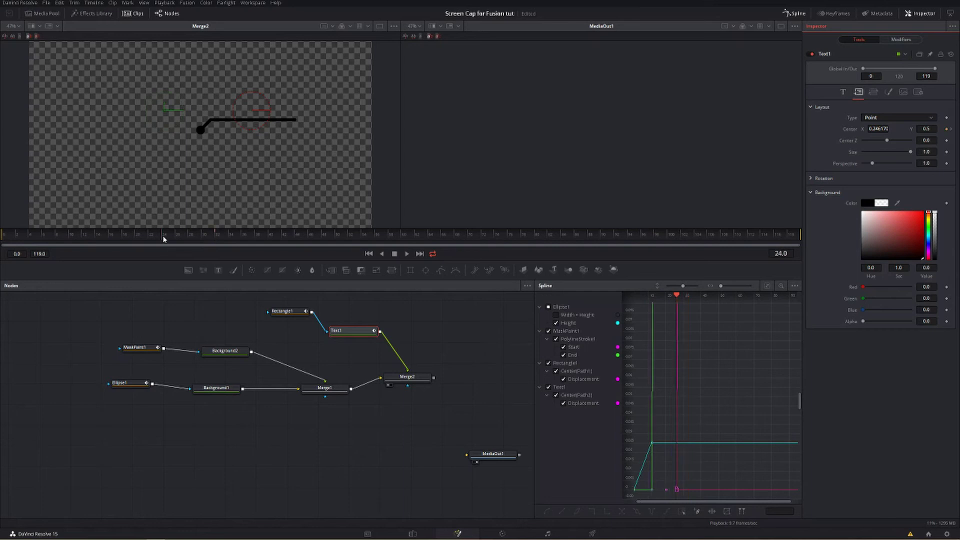
left_click(947, 130)
left_click(215, 235)
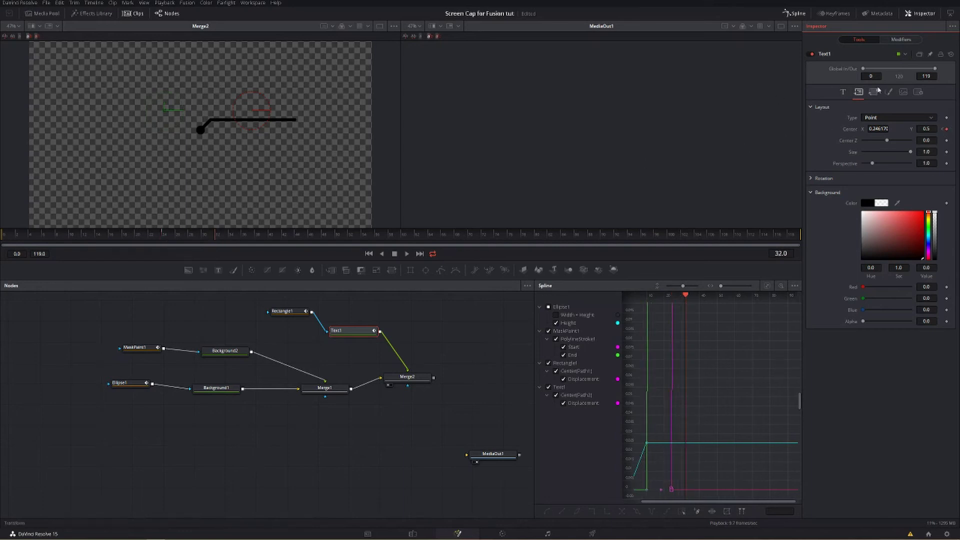
mouse_move(879, 128)
left_mouse_down()
mouse_move(918, 128)
mouse_move(634, 128)
left_mouse_up()
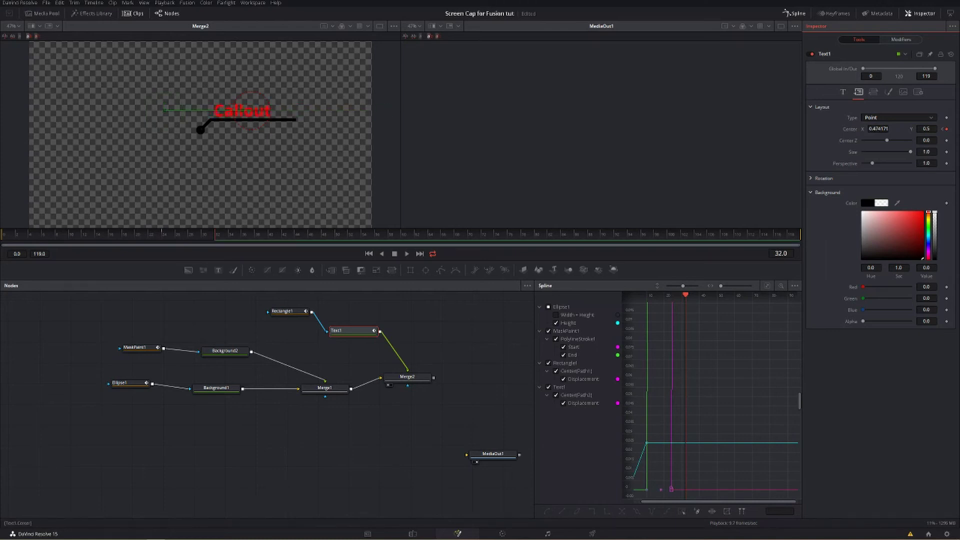
Play the animation from frame 10 to check the text reveal, and connect Merge2's output to MediaOut1
left_click(69, 233)
key("space")
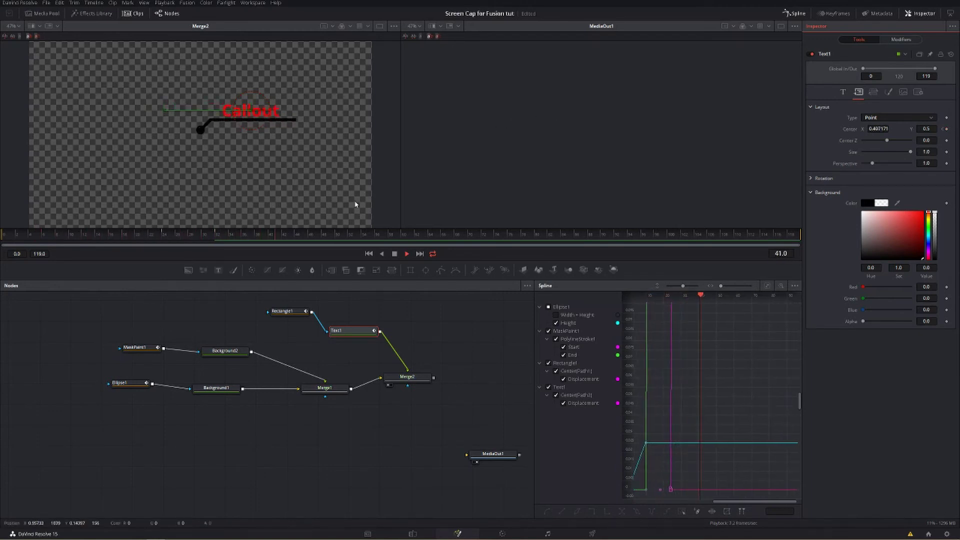
key("space")
left_click_drag(433, 377, 467, 455)
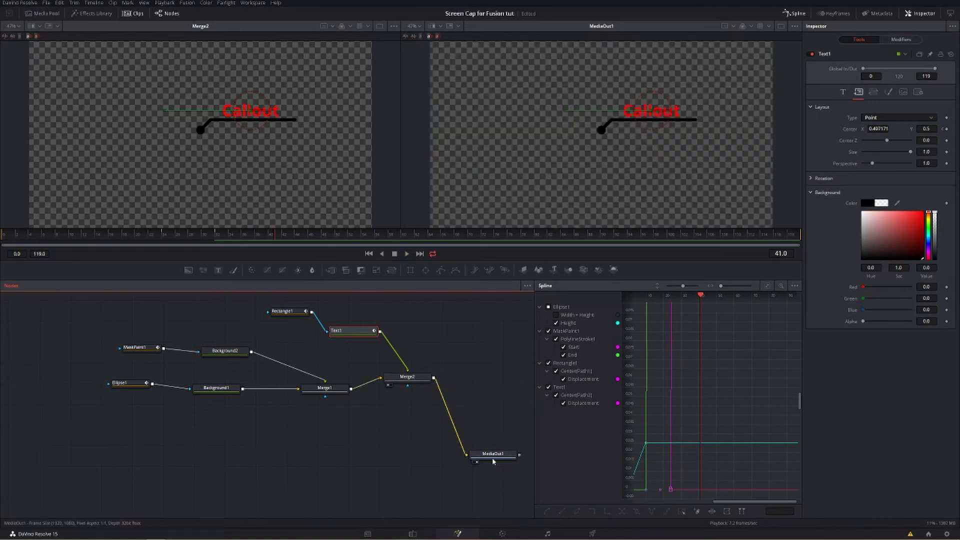
On the Edit page, move the Fusion Composition clip up to Video 2 and place a Four Color Gradient beneath it on Video 1
left_click(412, 534)
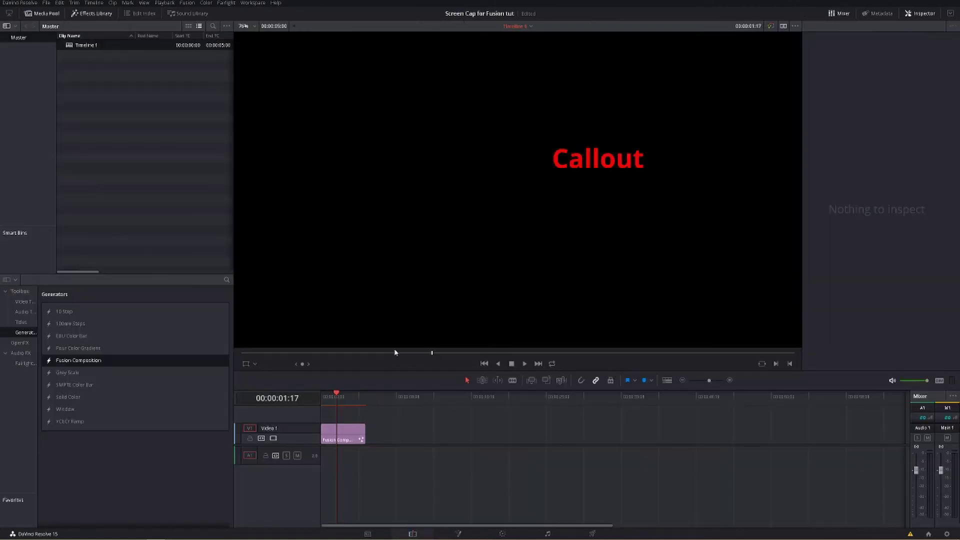
left_click(324, 426)
left_click_drag(325, 428, 325, 412)
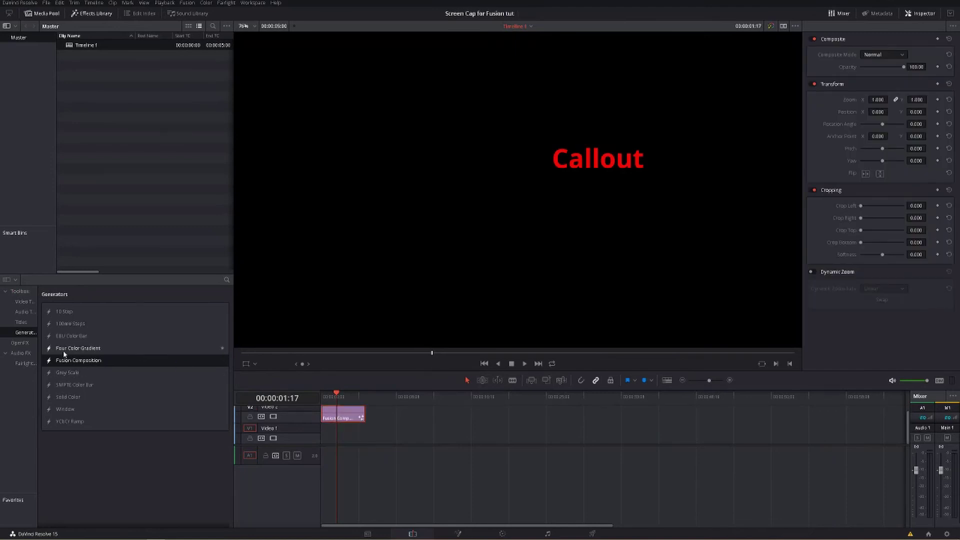
left_click_drag(64, 351, 320, 435)
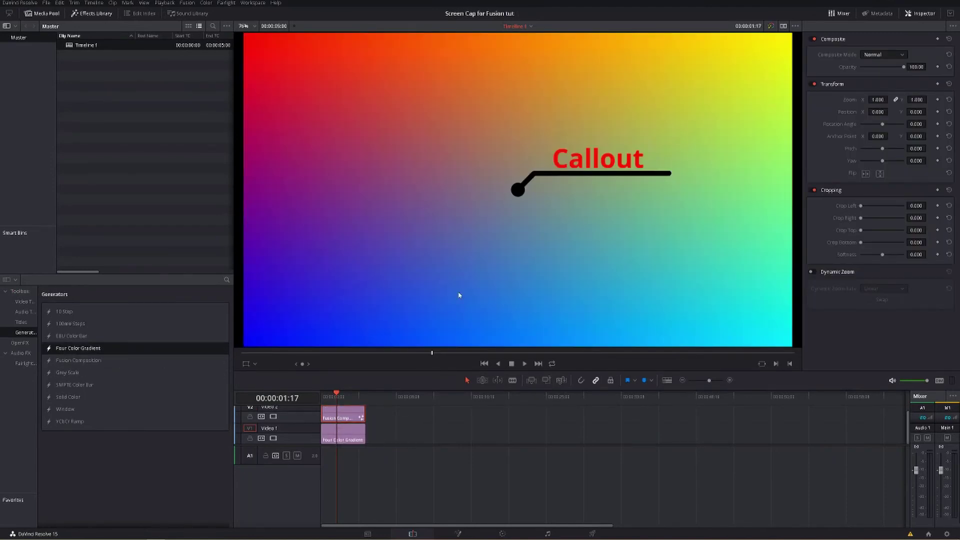
Play the timeline from the start to check the call-out over the gradient background
left_click_drag(332, 399, 311, 402)
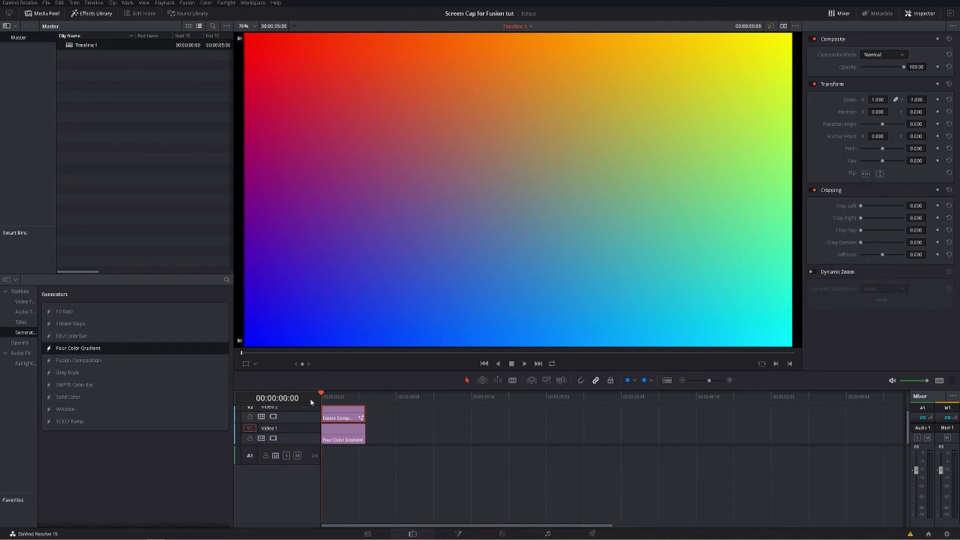
scroll(350, 413, "up", 1)
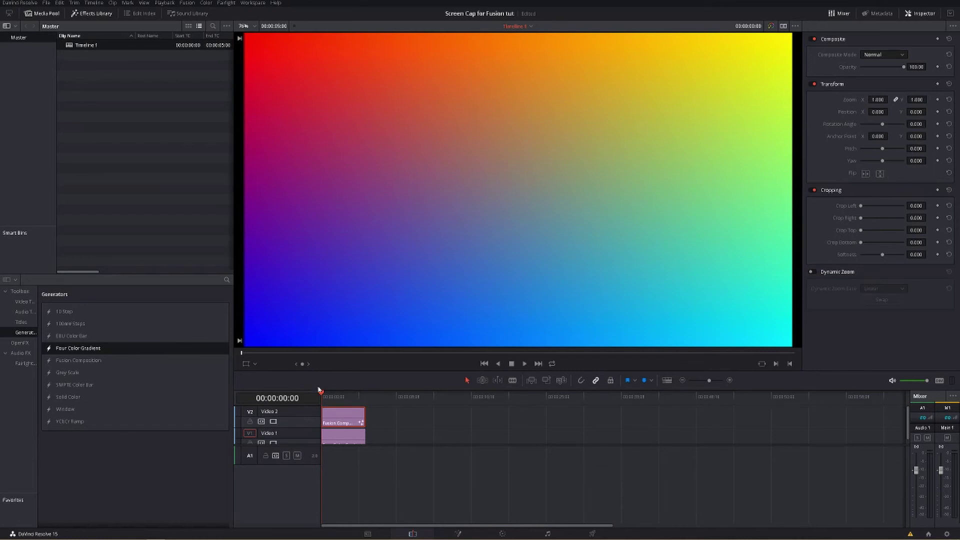
key("space")
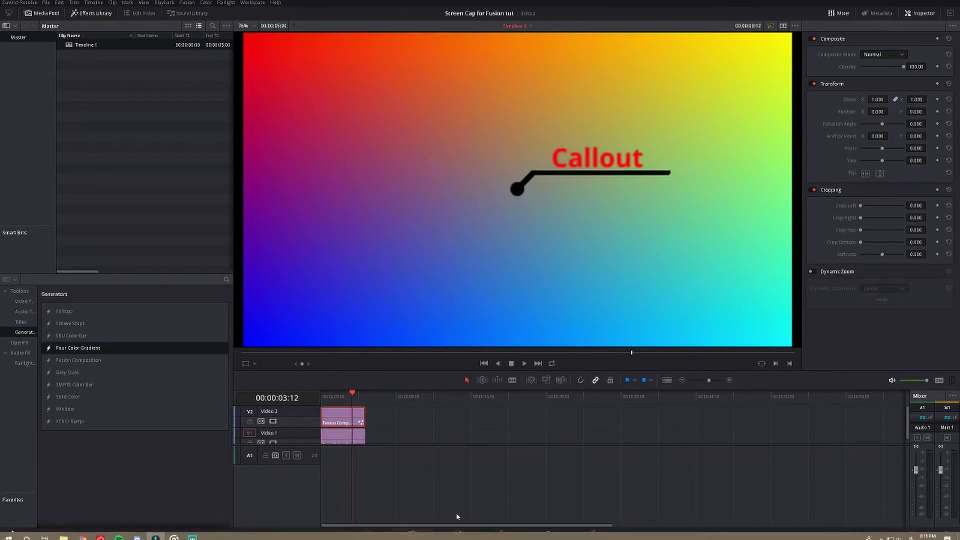
Back on the Fusion page, keyframe Text1's center at its current position on frame 87 and at about X 0.29 on frame 94, and scrub through the exit
left_click(454, 533)
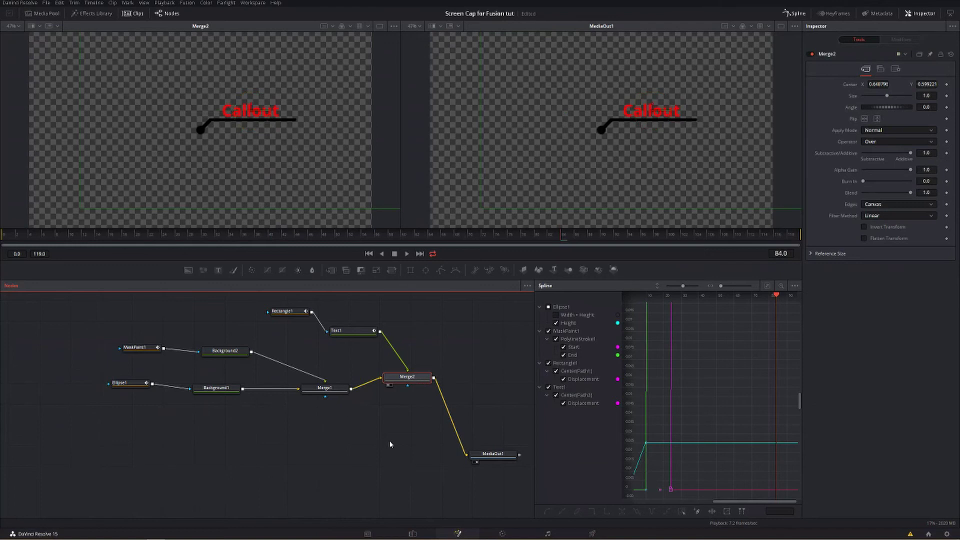
left_click(363, 331)
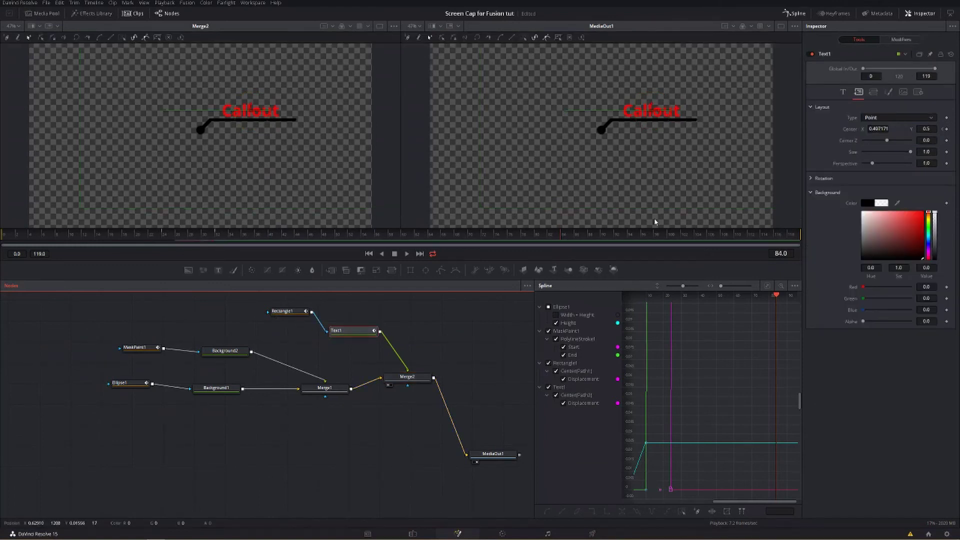
left_click(586, 233)
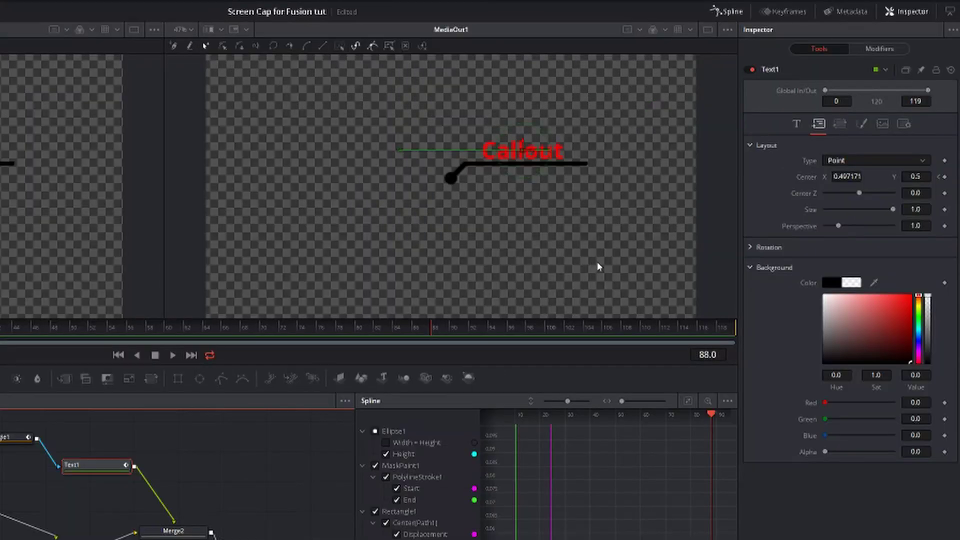
key("Left")
left_click(945, 178)
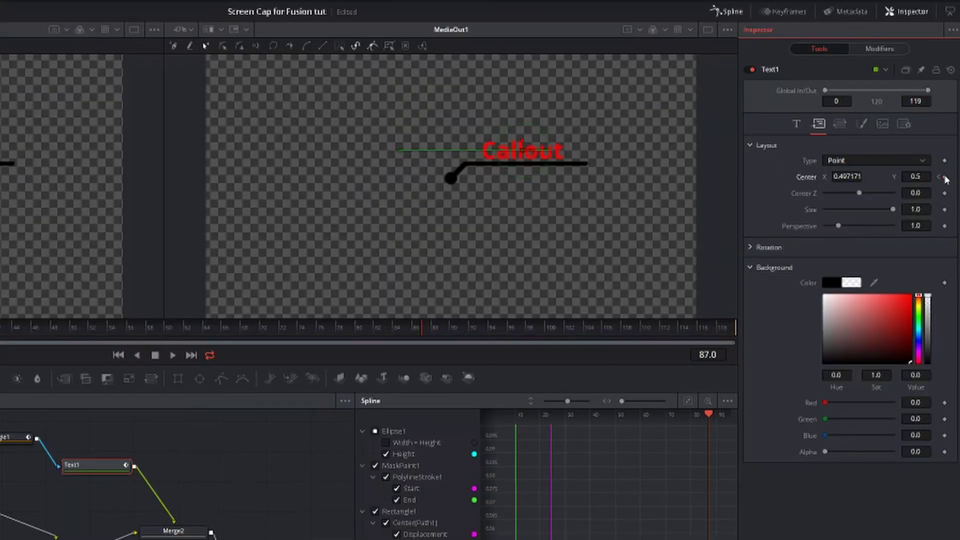
left_click(945, 177)
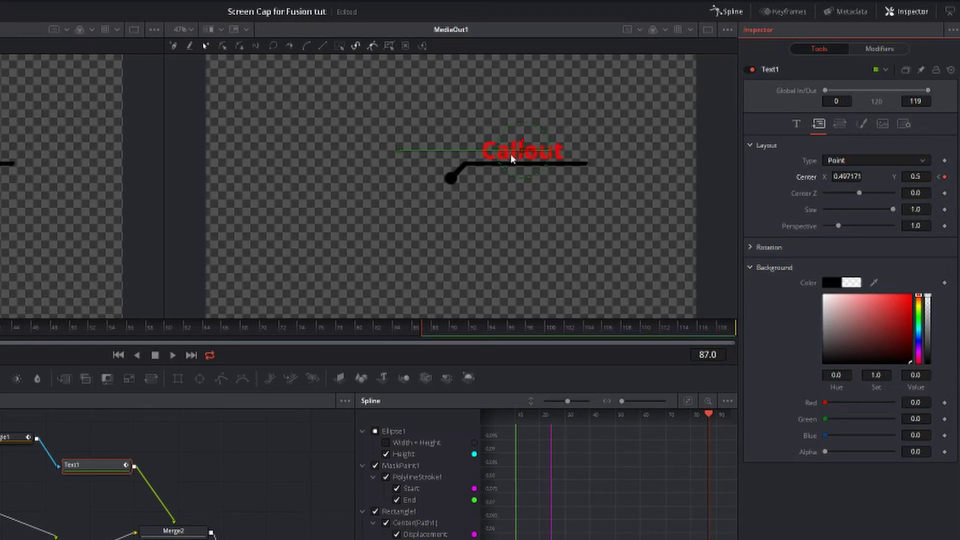
key("Right")
left_click(490, 330)
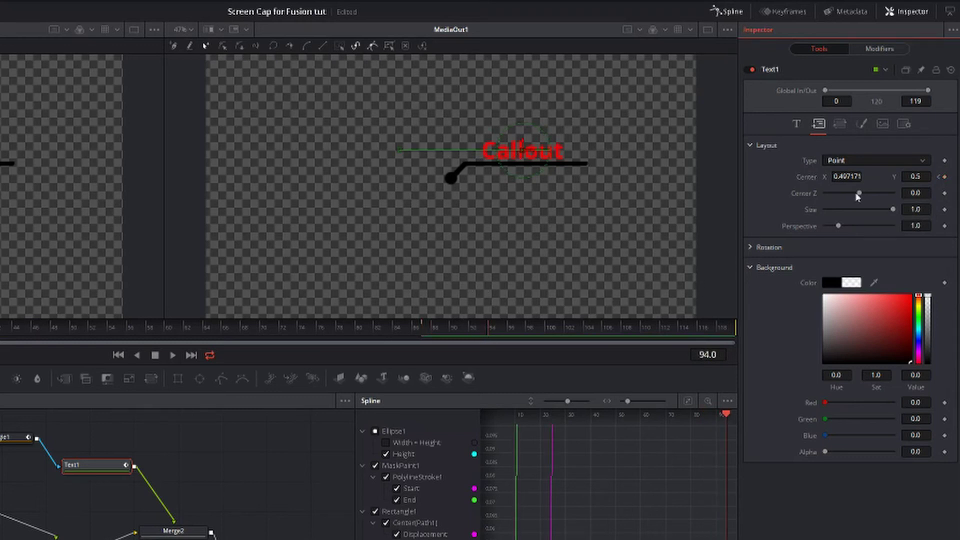
left_click_drag(851, 176, 838, 176)
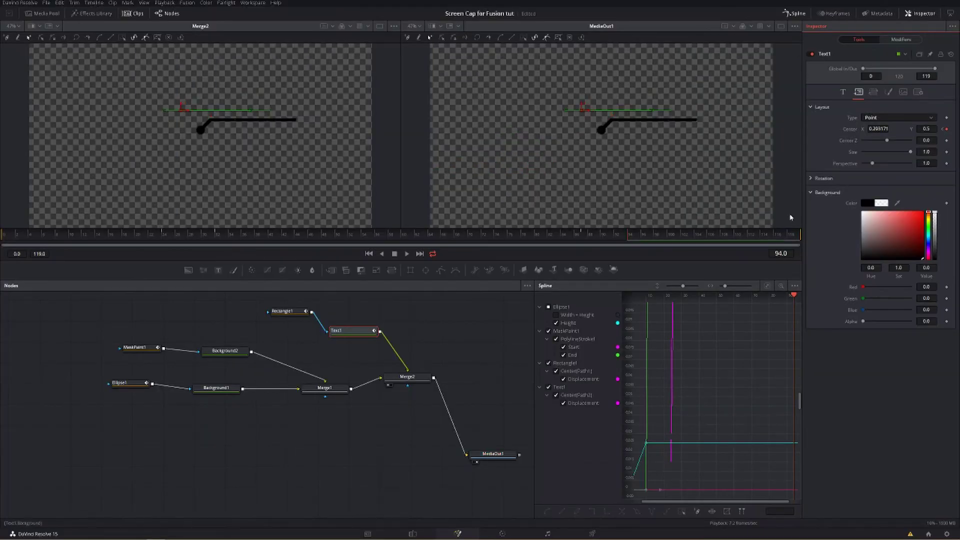
left_click(581, 234)
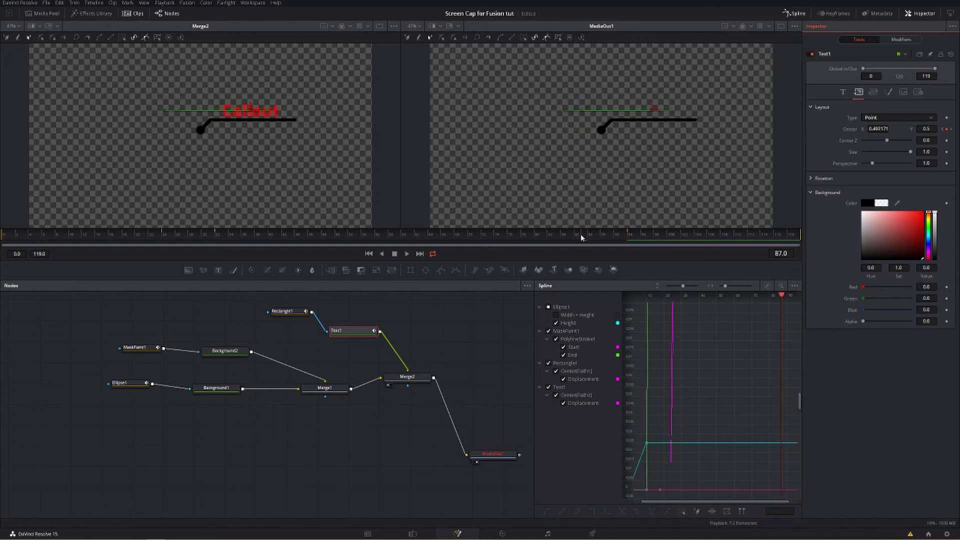
left_click_drag(581, 234, 624, 239)
Keyframe the MaskPaint1 stroke's Write On end at 1.0 on frame 91 and 0.0 on frame 97
left_click(151, 349)
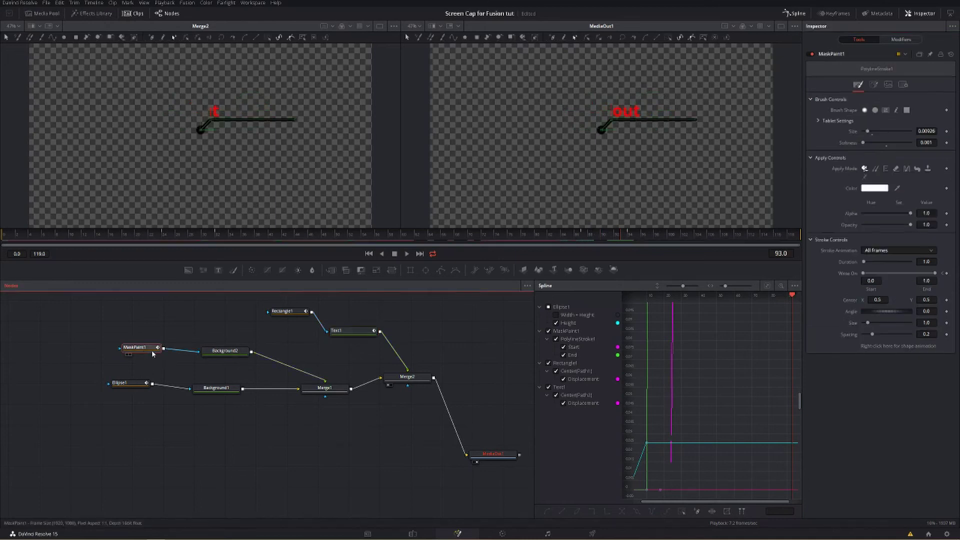
key("Left")
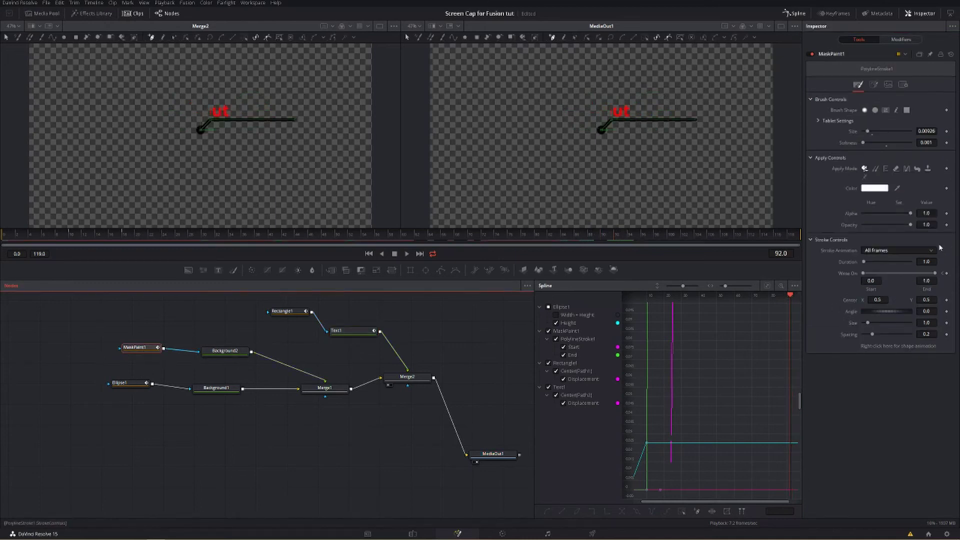
key("Left")
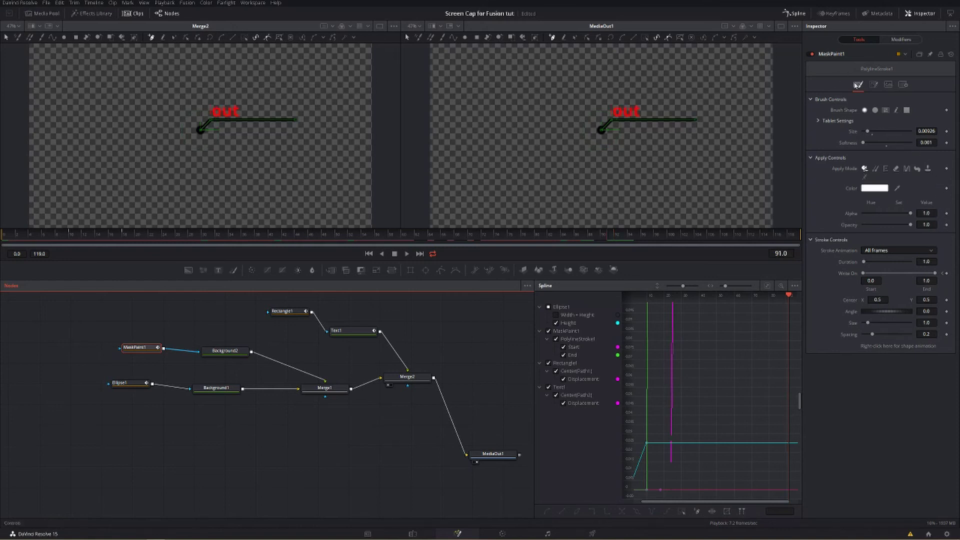
left_click(946, 273)
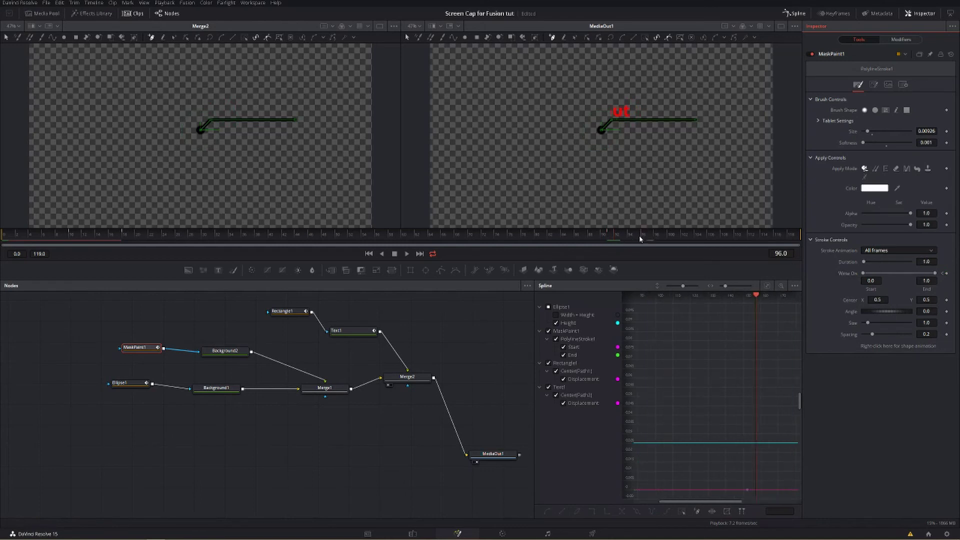
left_click_drag(642, 238, 649, 236)
left_click_drag(936, 274, 854, 274)
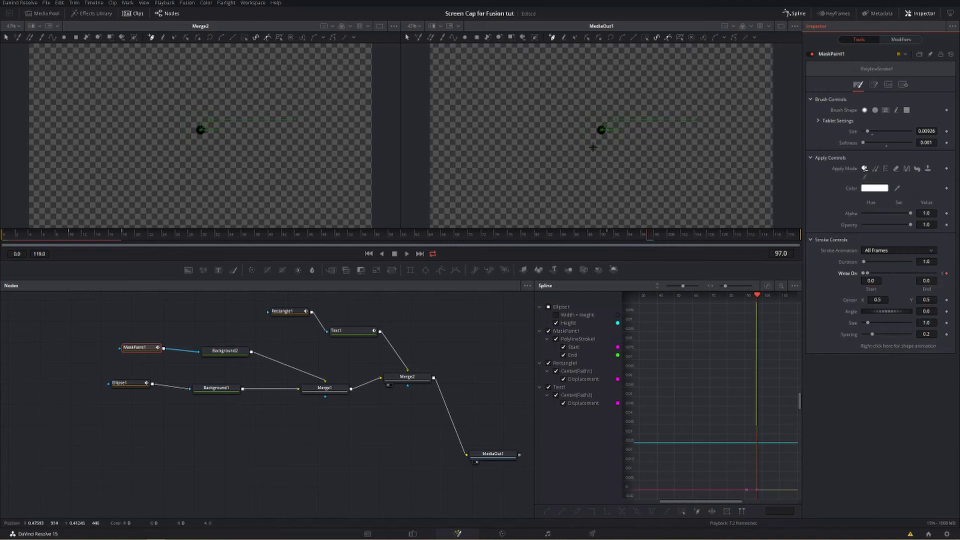
Keyframe Ellipse1's height at its current size on about frame 96 and at 0.0 on frame 101
left_click(118, 384)
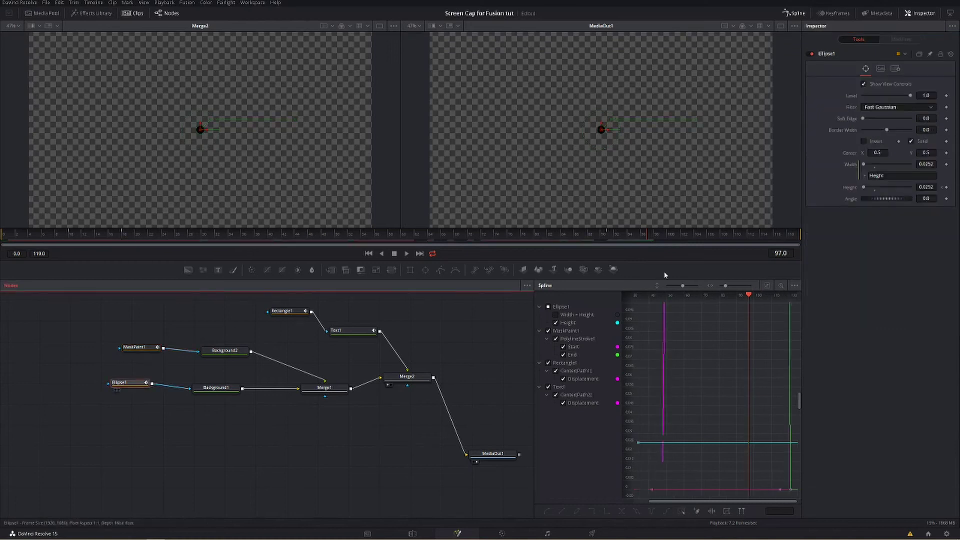
left_click(947, 188)
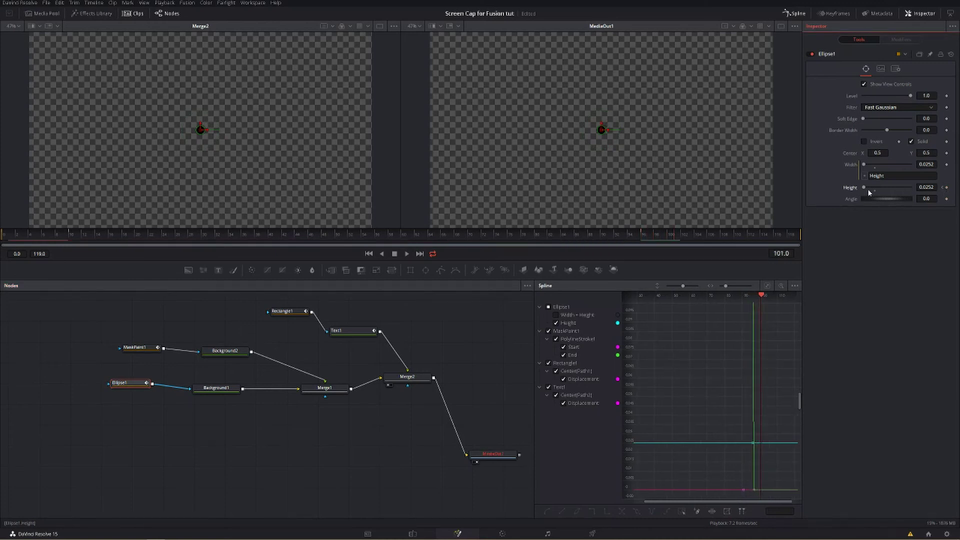
left_click_drag(866, 190, 857, 190)
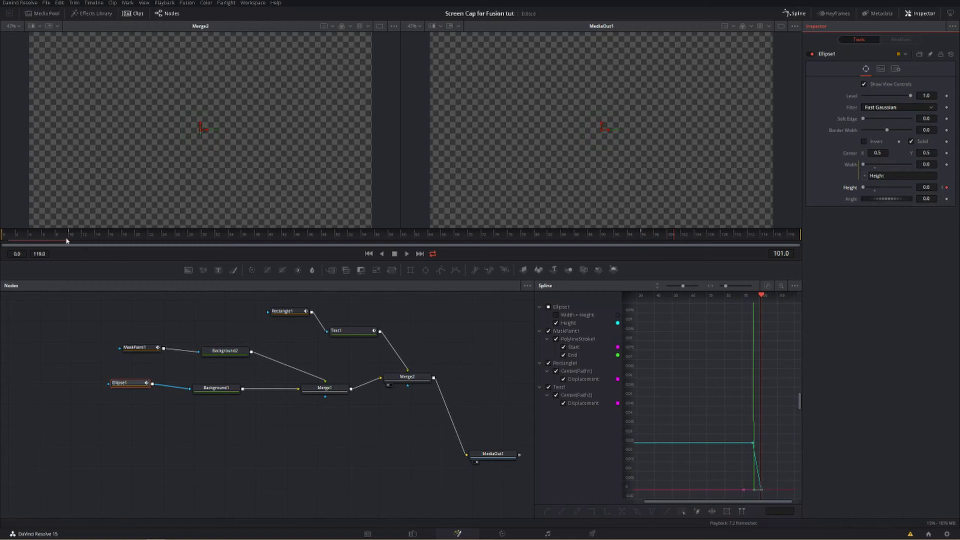
Play the composition from frame 0, and return to the Edit page with the playhead at the timeline start
left_click_drag(67, 241, 1, 238)
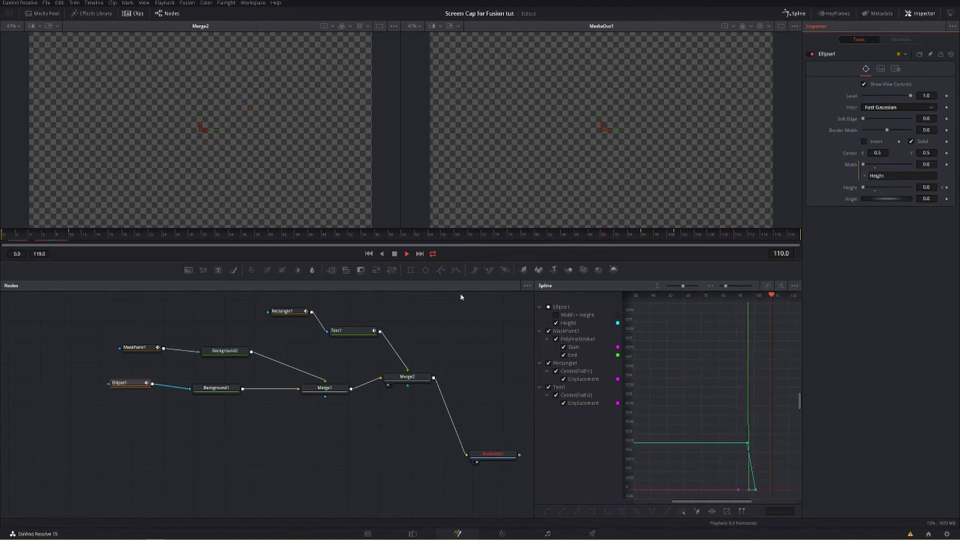
left_click(413, 534)
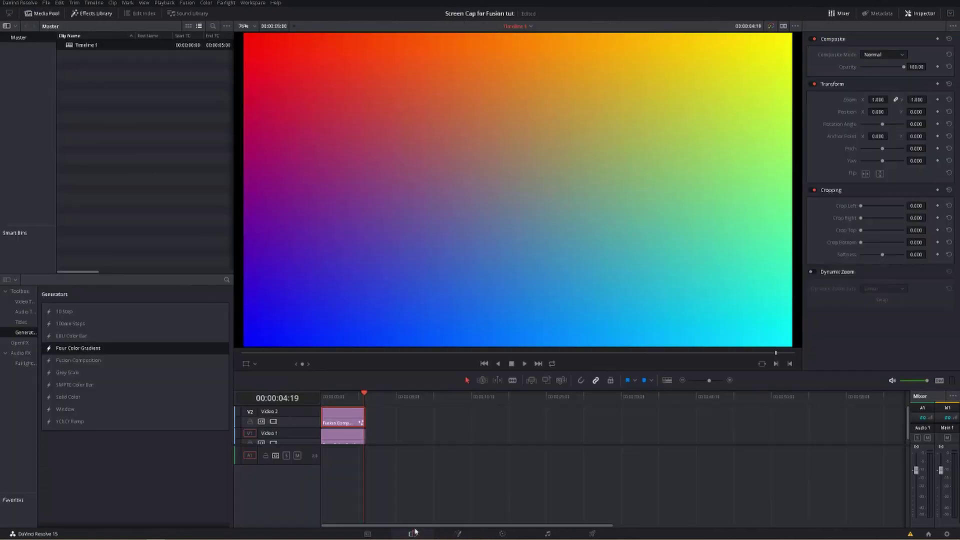
left_click(352, 400)
key("Home")
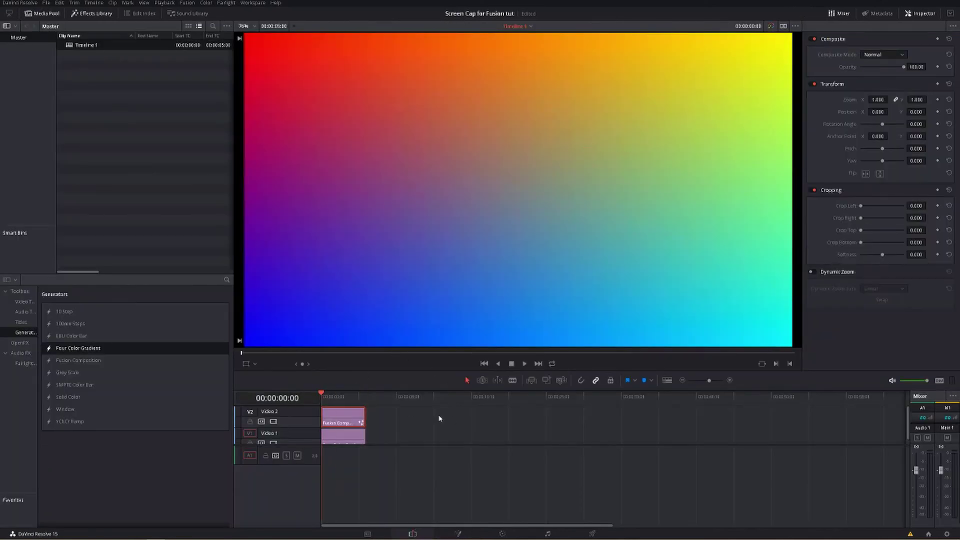
Play the call-out over the gradient from the timeline start, and on the Fusion page line up the Background2 node above Background1
key("space")
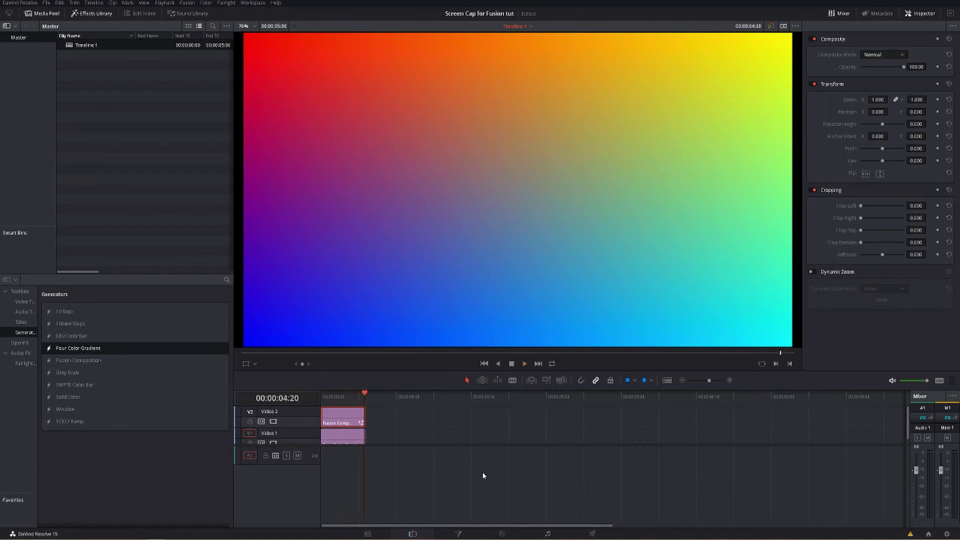
left_click(470, 533)
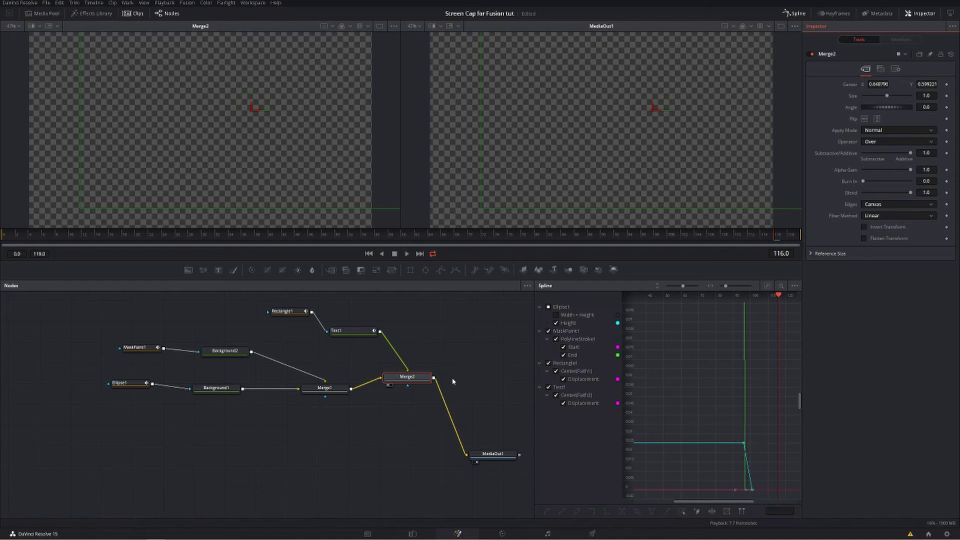
left_click_drag(129, 299, 402, 426)
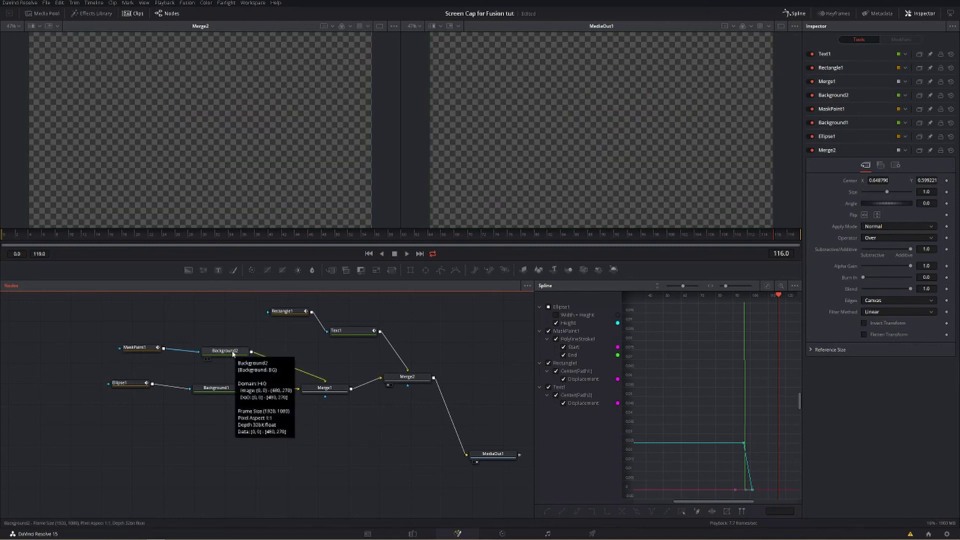
mouse_move(235, 354)
left_mouse_down()
mouse_move(210, 349)
mouse_move(221, 347)
left_mouse_up()
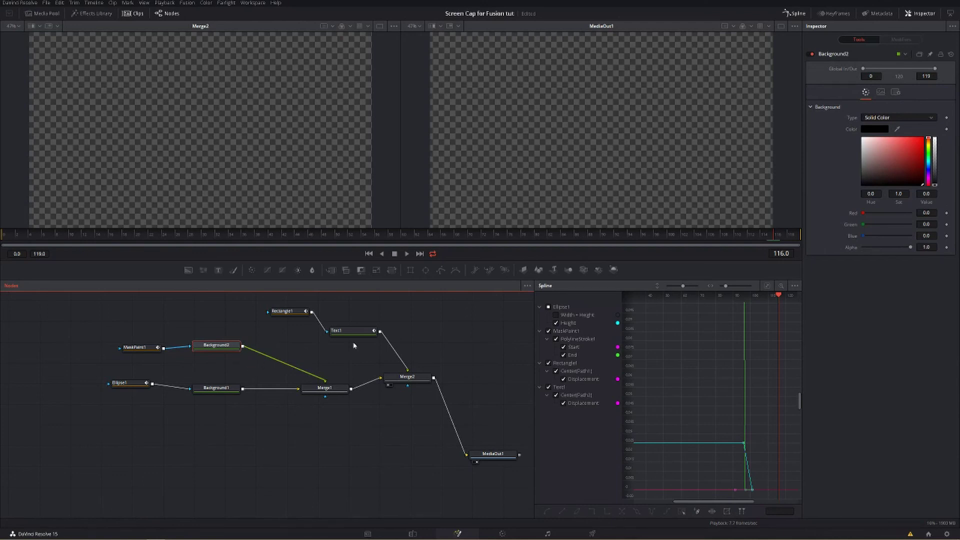
Try a muted red background colour on Text1 in its layout settings, and undo the colour change
left_click(346, 329)
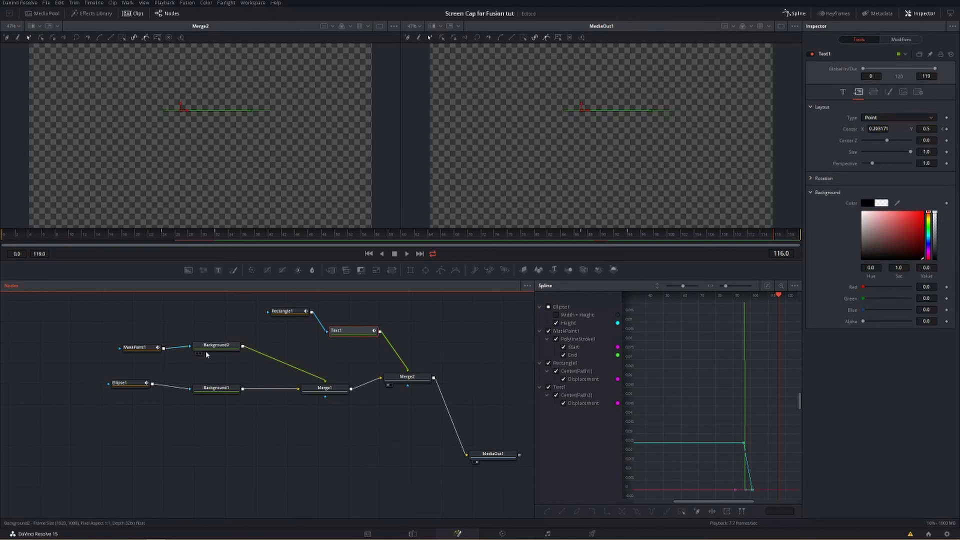
left_click(218, 389)
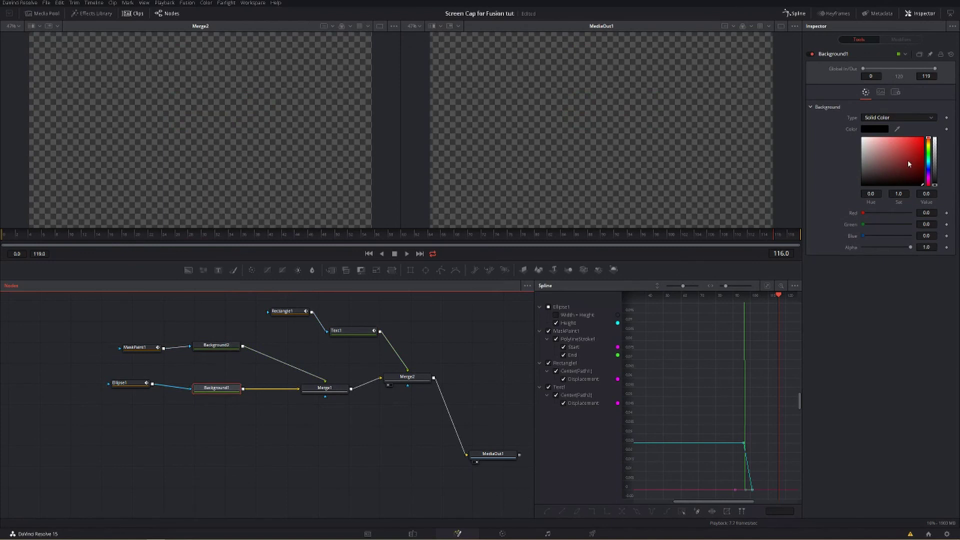
left_click_drag(909, 164, 861, 137)
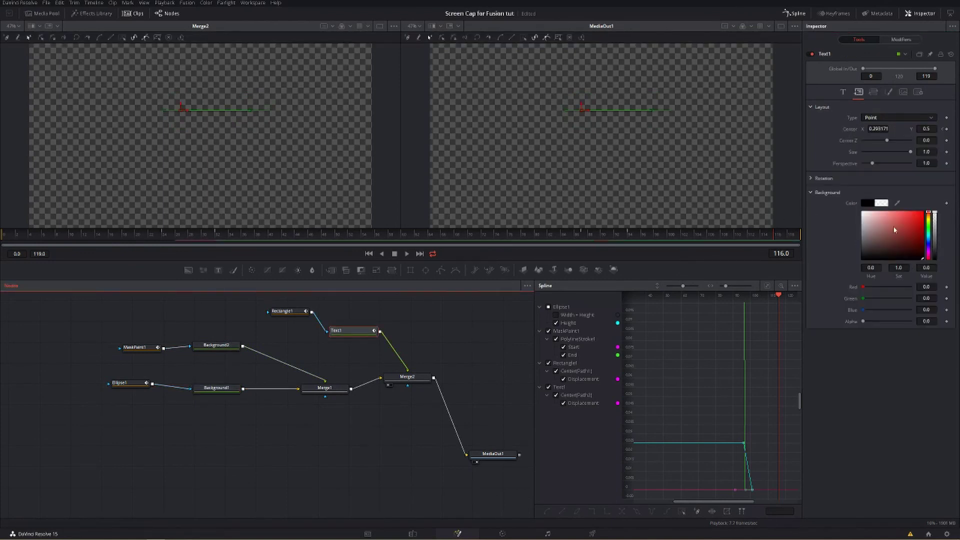
left_click_drag(886, 228, 891, 236)
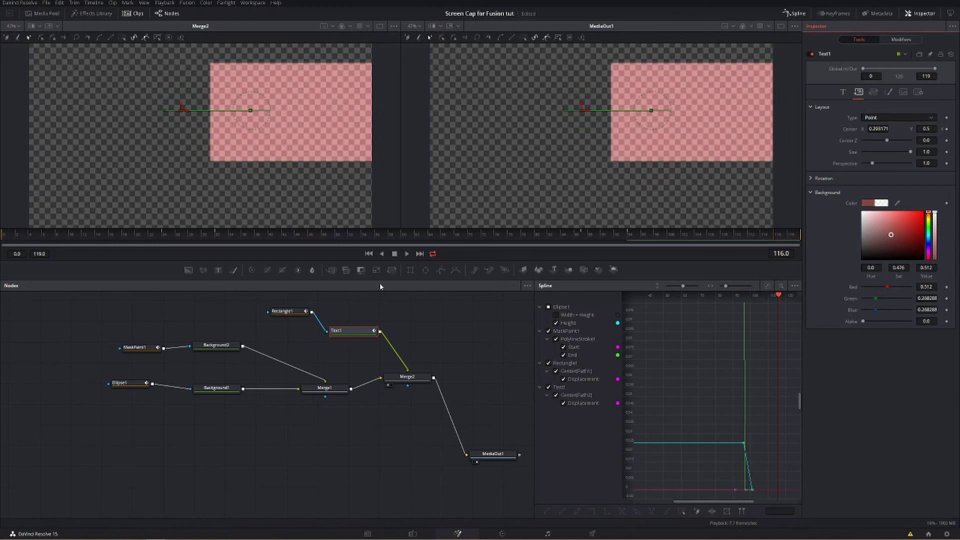
key("ctrl+z")
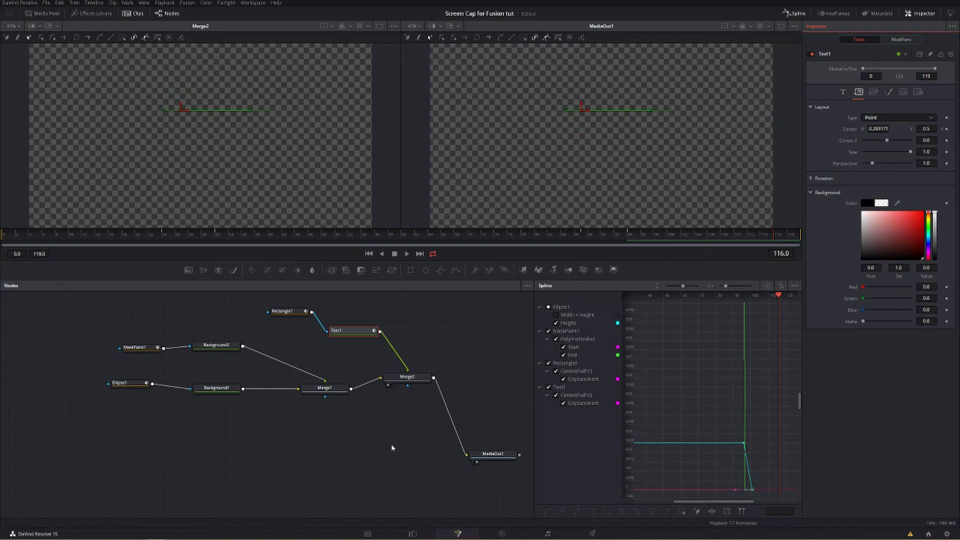
Delete all the call-out nodes from the Fusion composition, keeping only MediaOut1
left_click(413, 534)
left_click_drag(75, 360, 114, 312)
left_click(457, 534)
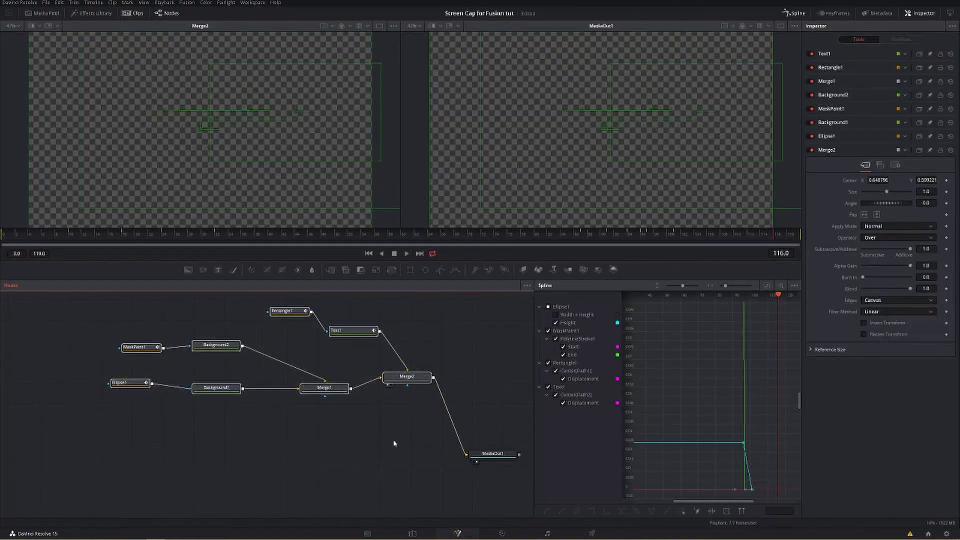
key("Delete")
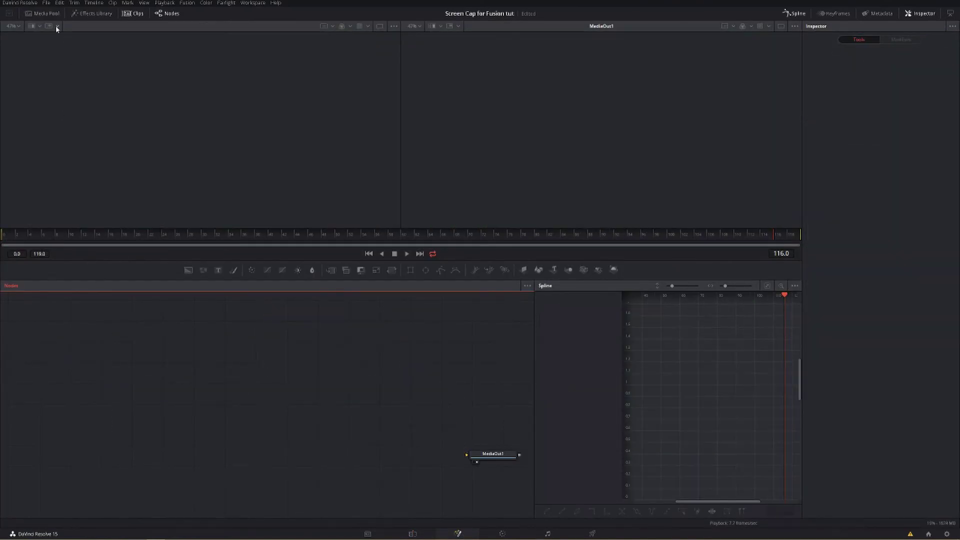
Import the Slanted Title composition from the Fusion Assets folder into the Fusion page
left_click(46, 3)
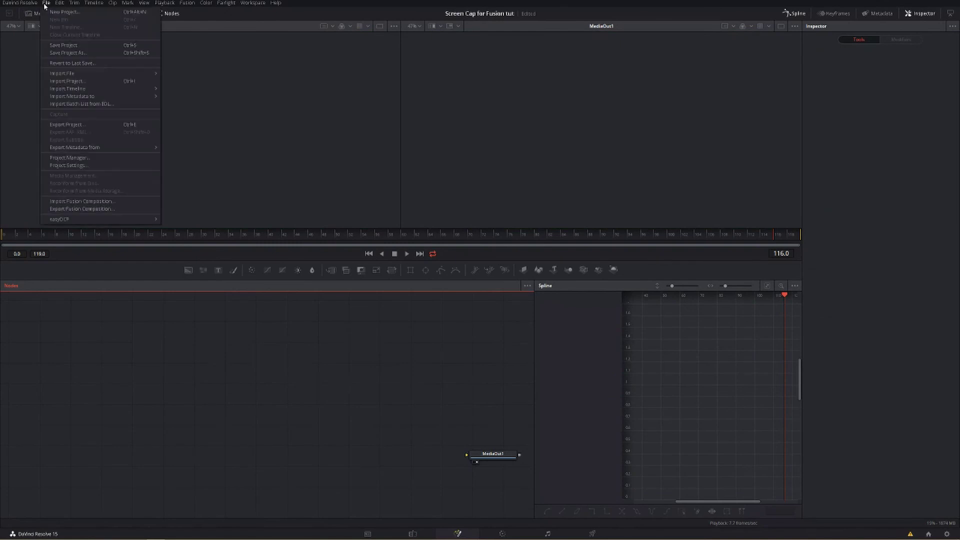
left_click(103, 200)
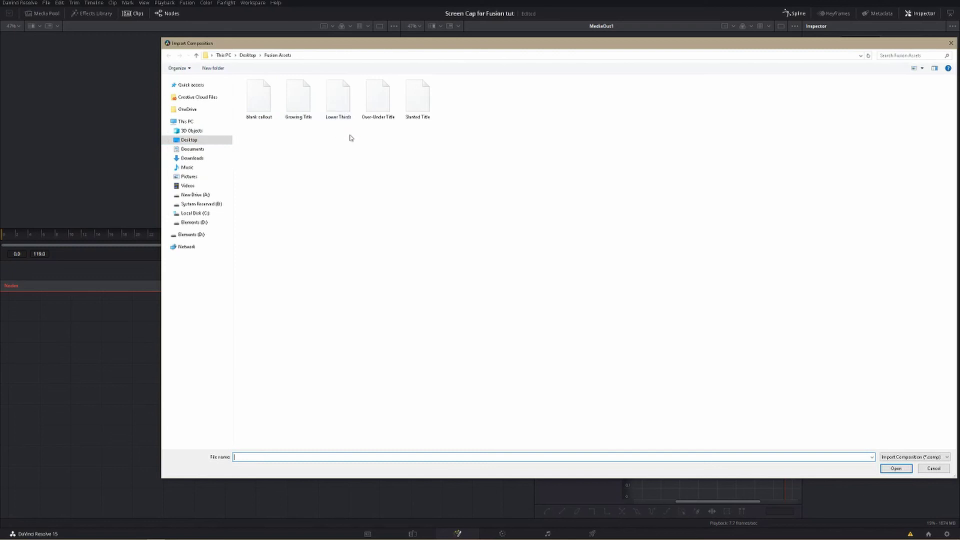
left_click(413, 104)
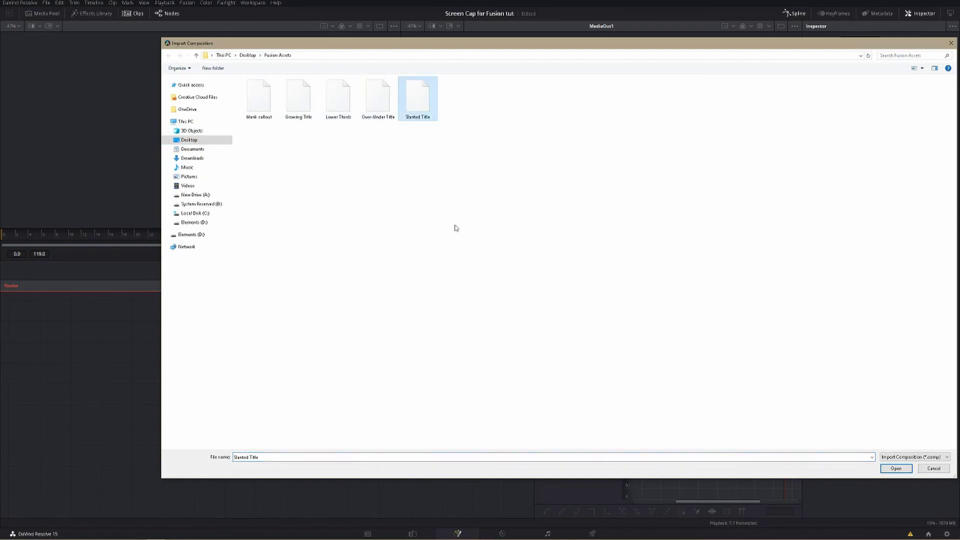
key("Return")
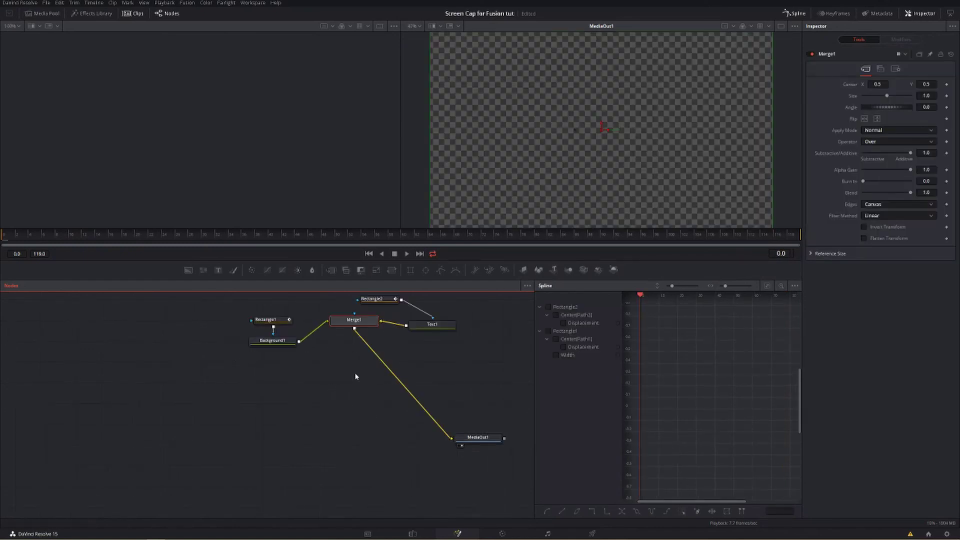
Play the Slanted Title animation over the gradient on the Edit page, and return to the Fusion page
key("shift+4")
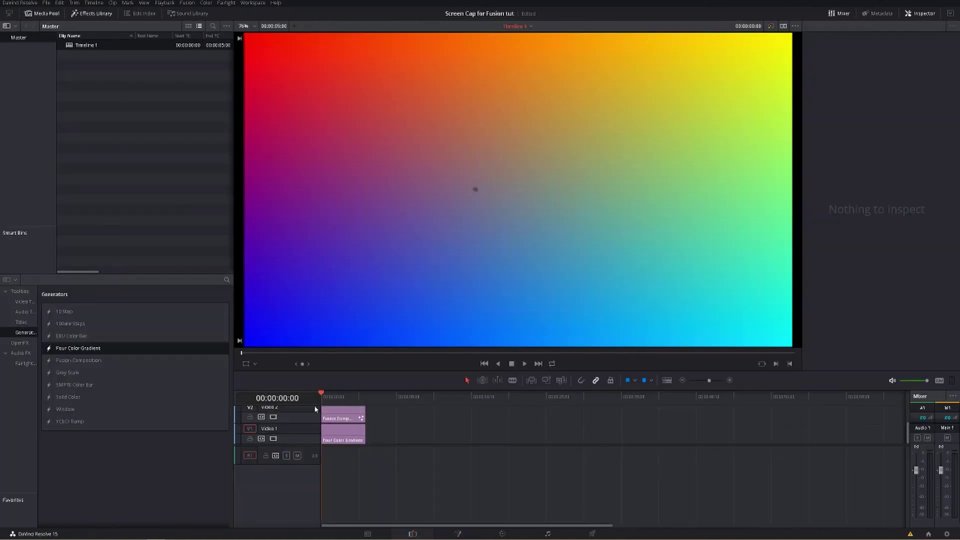
key("space")
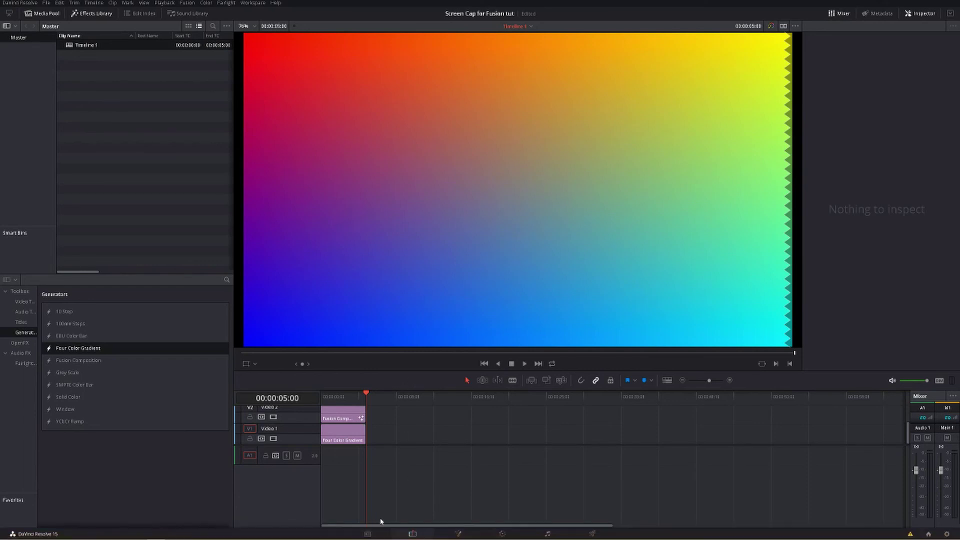
left_click(459, 533)
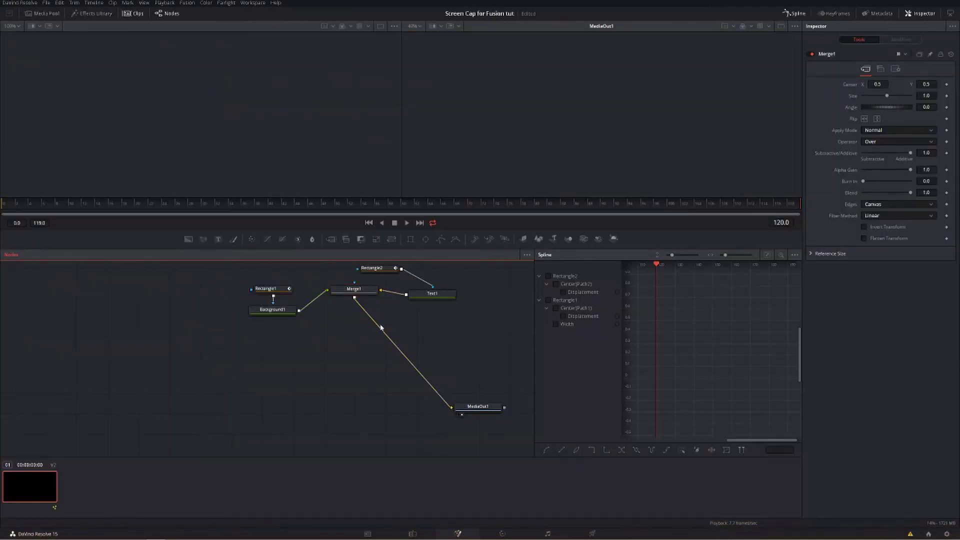